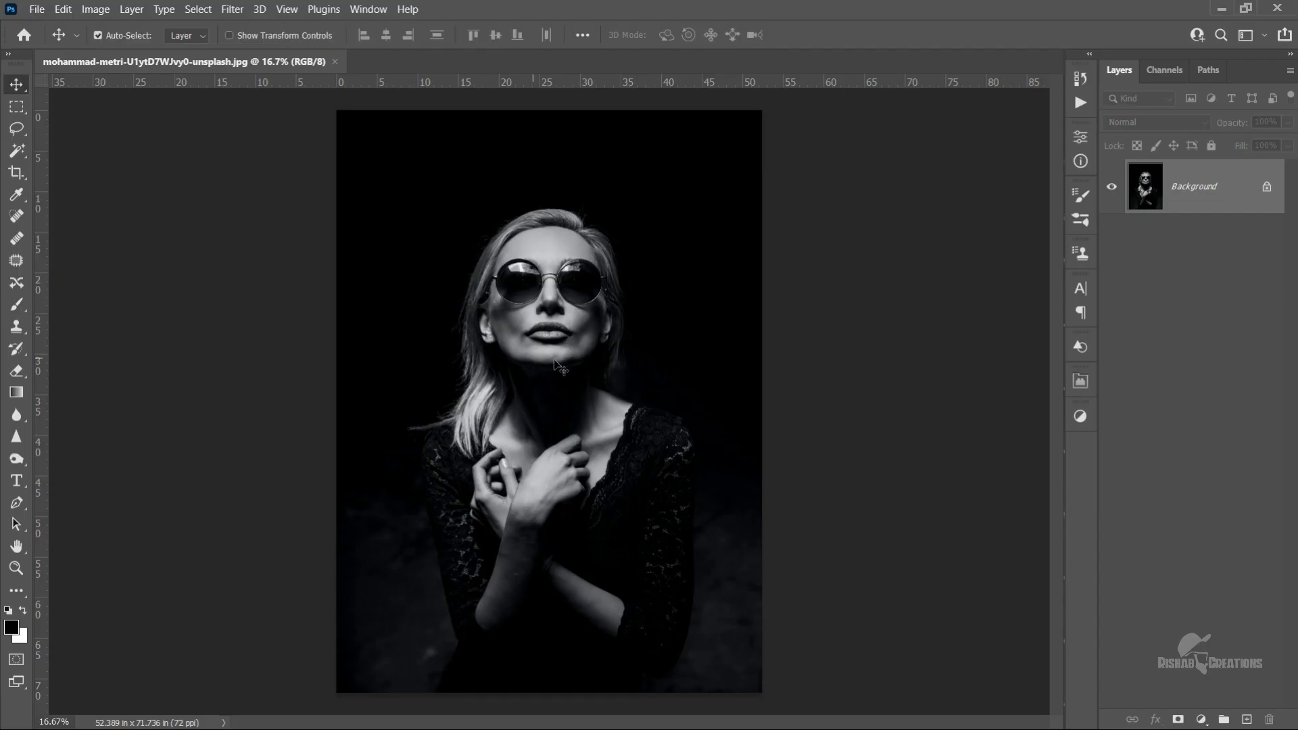
# - Create a Background copy layer of the black-and-white portrait above the original Background
pyautogui.scroll(1, 555, 365)
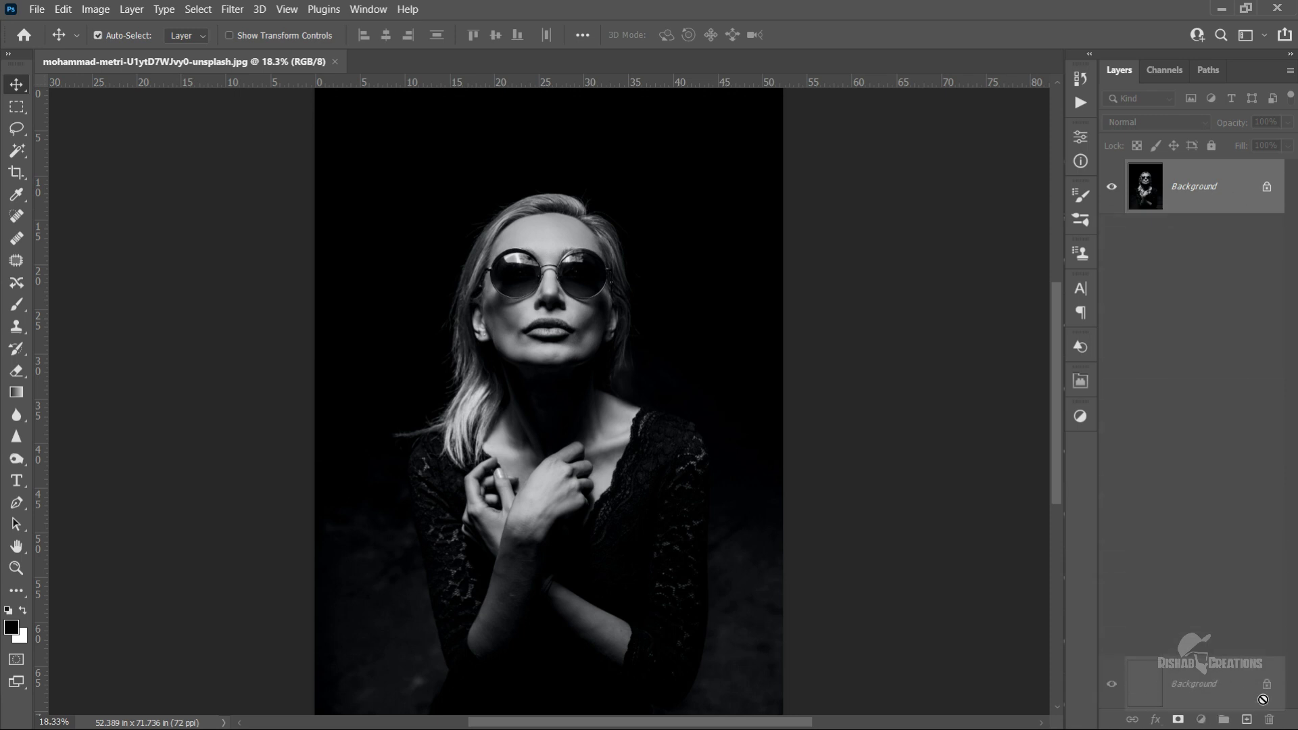
pyautogui.moveTo(1239, 200); pyautogui.dragTo(1248, 719)
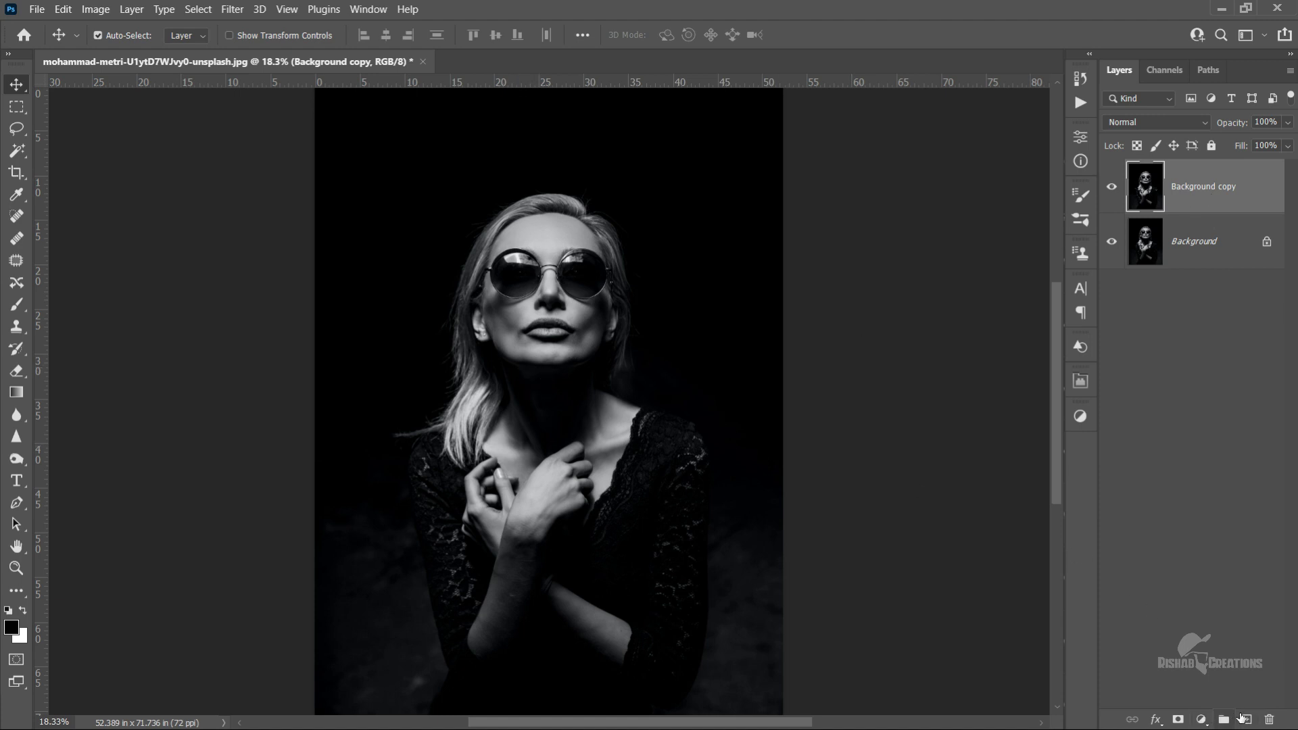
# - Add a Solid Color fill layer in tan, hex a48761, above the portrait copy
pyautogui.click(1204, 720)
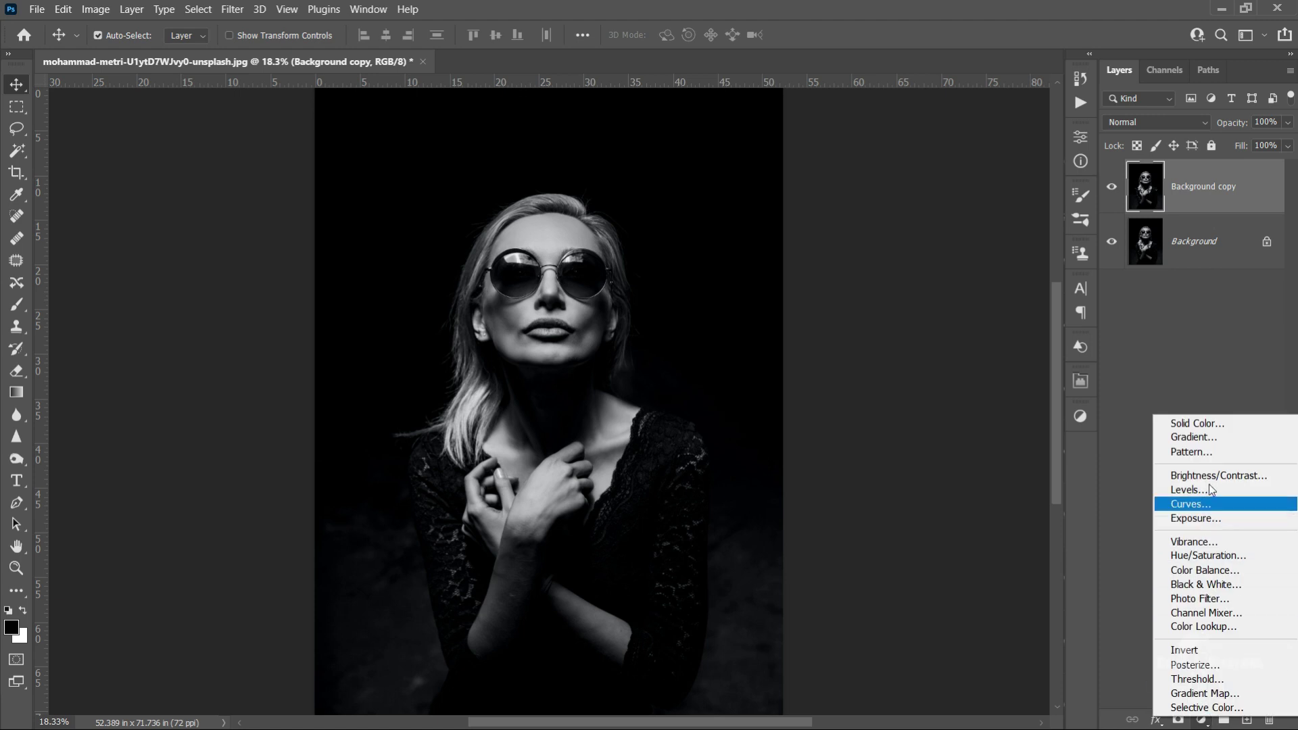
pyautogui.click(1210, 426)
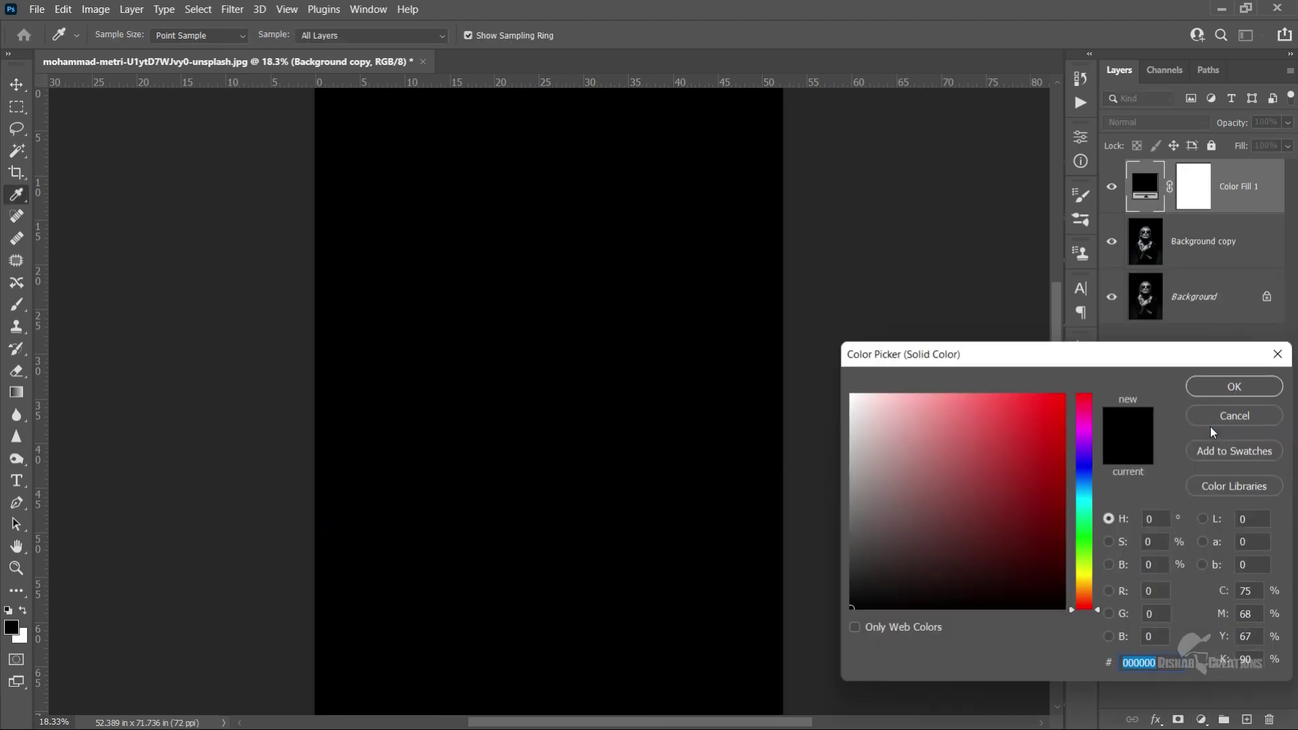
pyautogui.click(1092, 589)
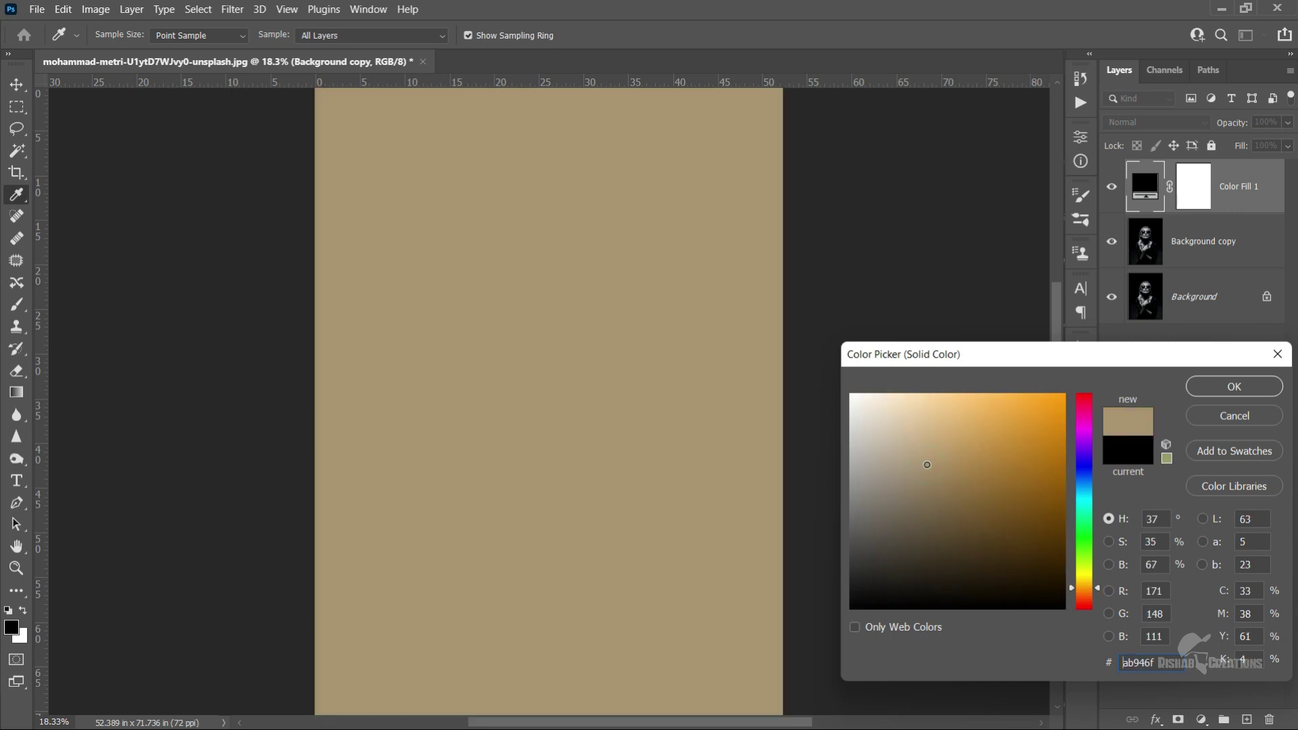
pyautogui.moveTo(927, 465); pyautogui.dragTo(950, 500)
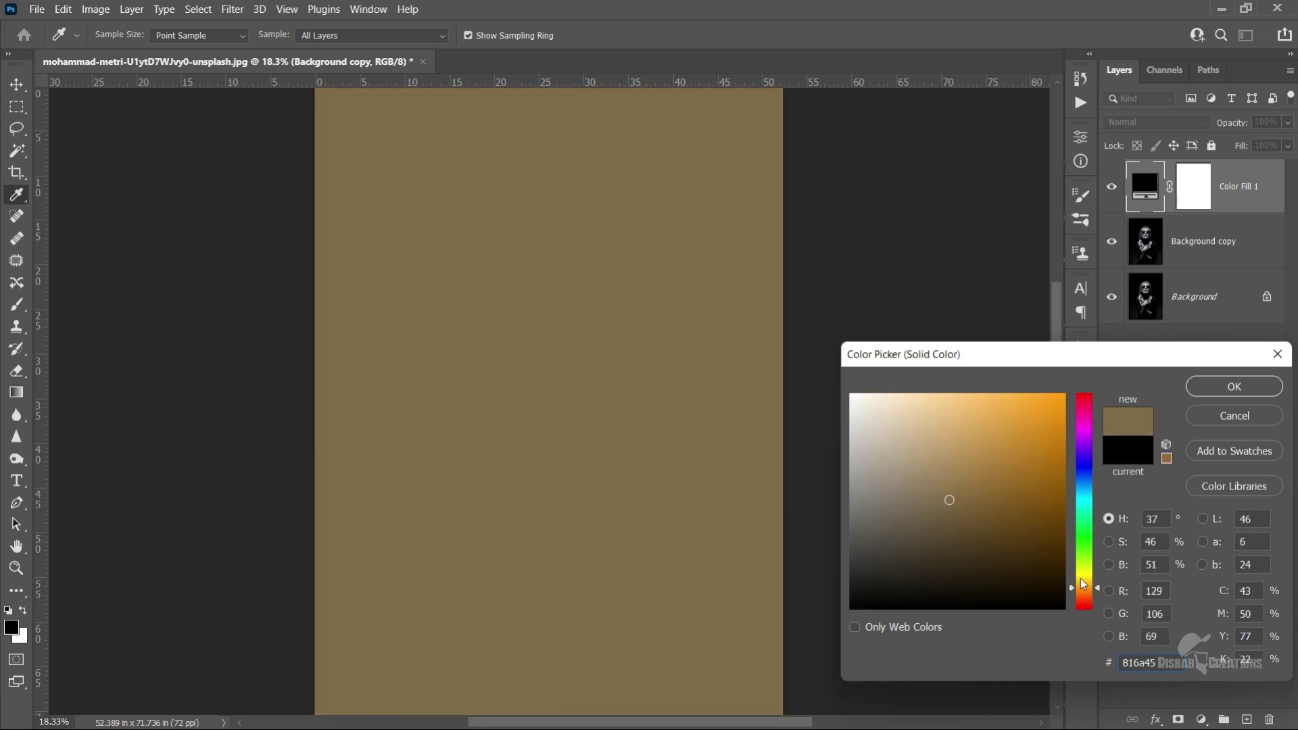
pyautogui.moveTo(1084, 559); pyautogui.dragTo(1084, 590)
pyautogui.click(919, 444)
pyautogui.moveTo(918, 443); pyautogui.dragTo(945, 468)
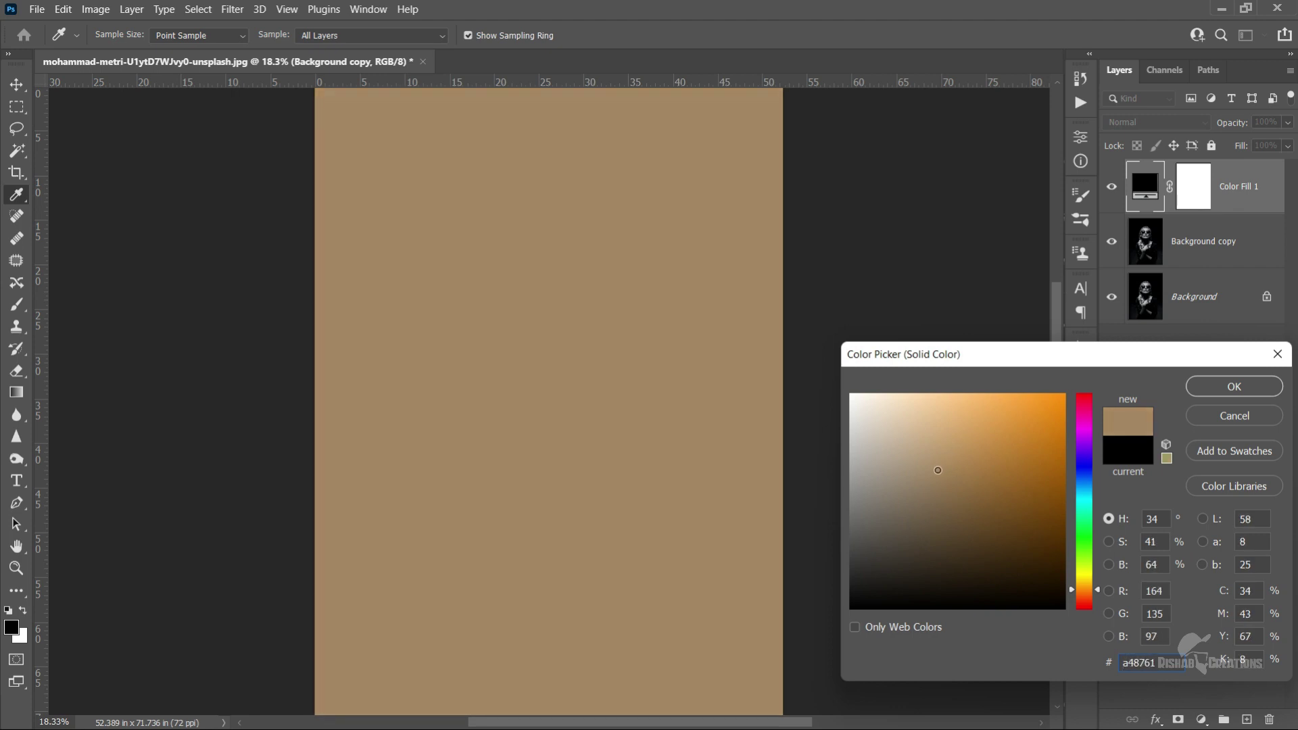
pyautogui.click(1217, 386)
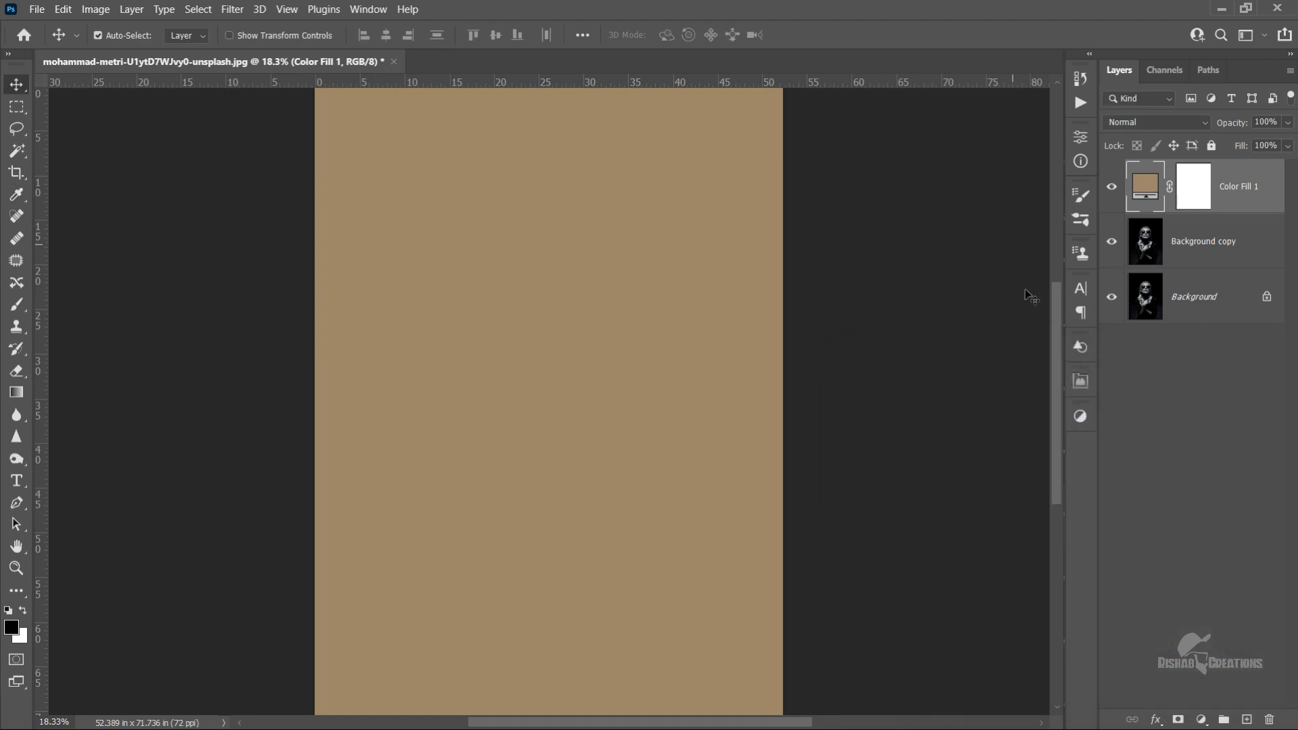
# - Set Color Fill 1 to Color blend mode and lighten its fill to hex bd9f78
pyautogui.click(1166, 120)
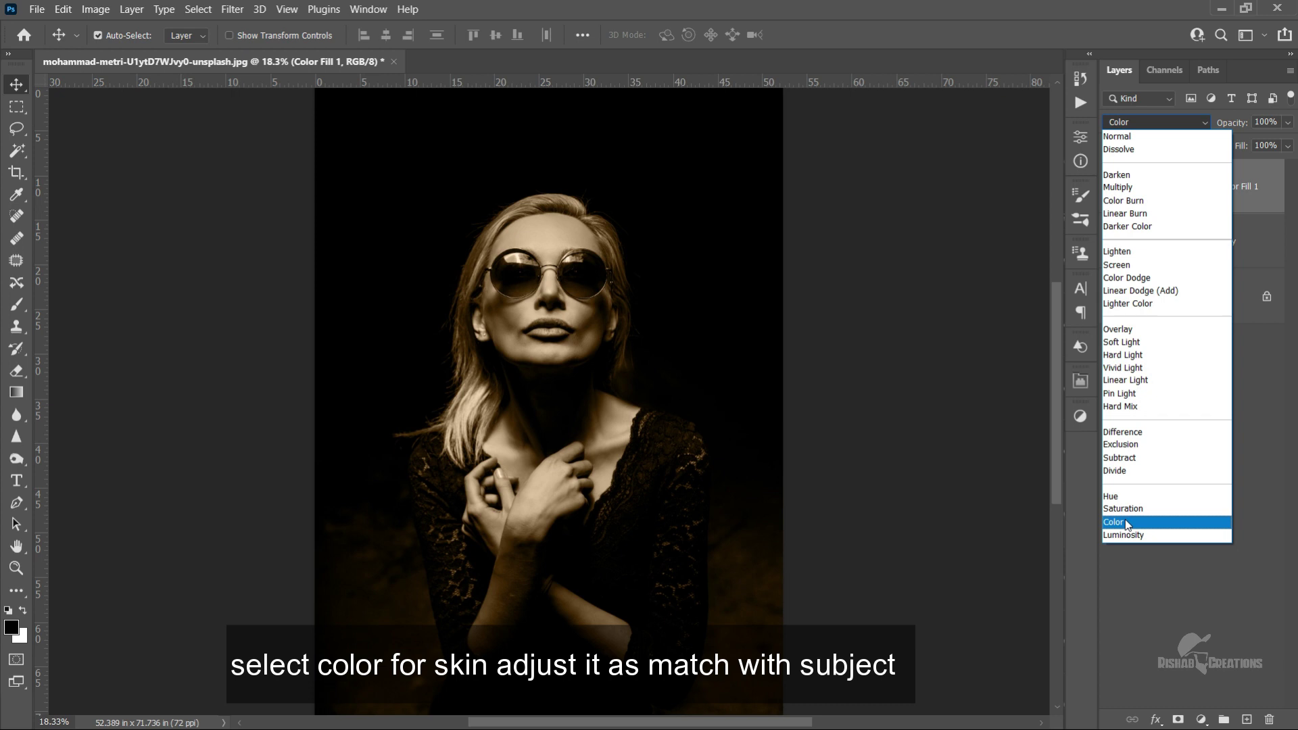
pyautogui.click(1128, 523)
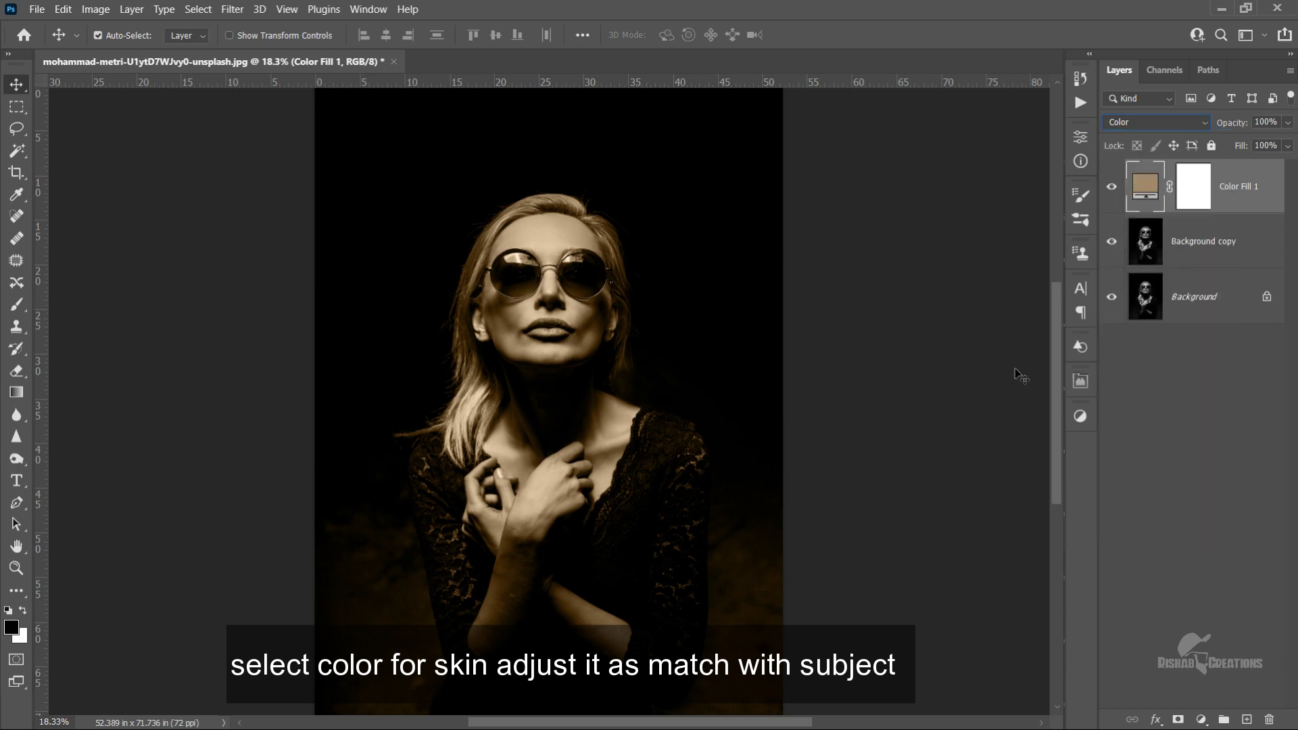
pyautogui.doubleClick(1137, 187)
pyautogui.moveTo(946, 458)
pyautogui.mouseDown()
pyautogui.moveTo(954, 519)
pyautogui.moveTo(943, 461)
pyautogui.mouseUp()
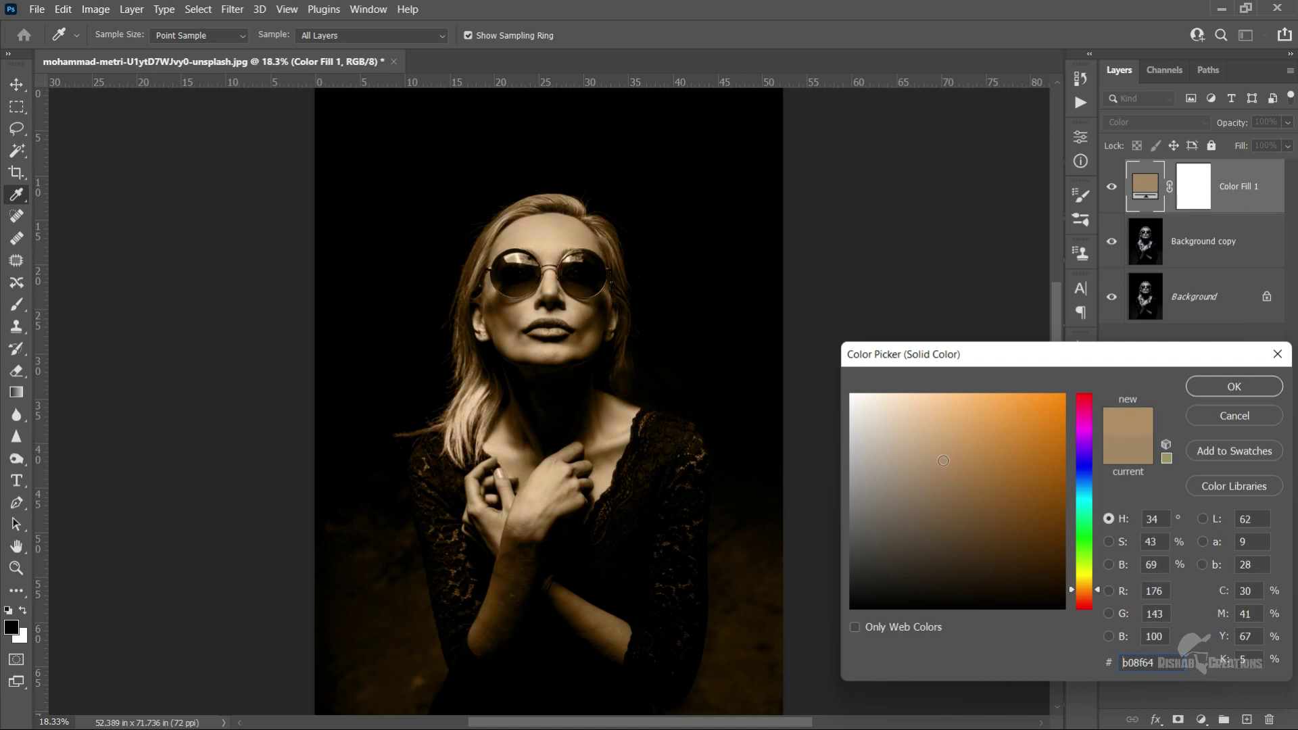
pyautogui.moveTo(936, 399)
pyautogui.mouseDown()
pyautogui.moveTo(893, 429)
pyautogui.moveTo(911, 459)
pyautogui.moveTo(929, 450)
pyautogui.mouseUp()
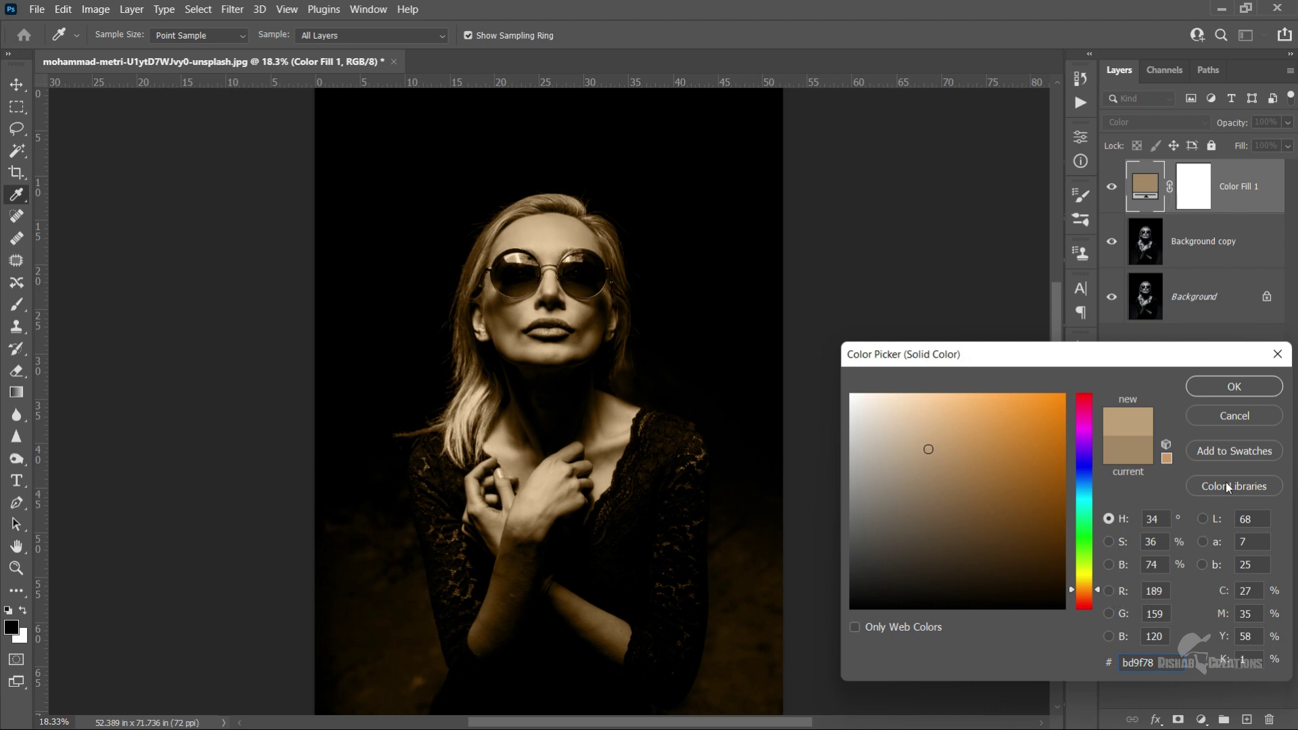
pyautogui.click(1215, 391)
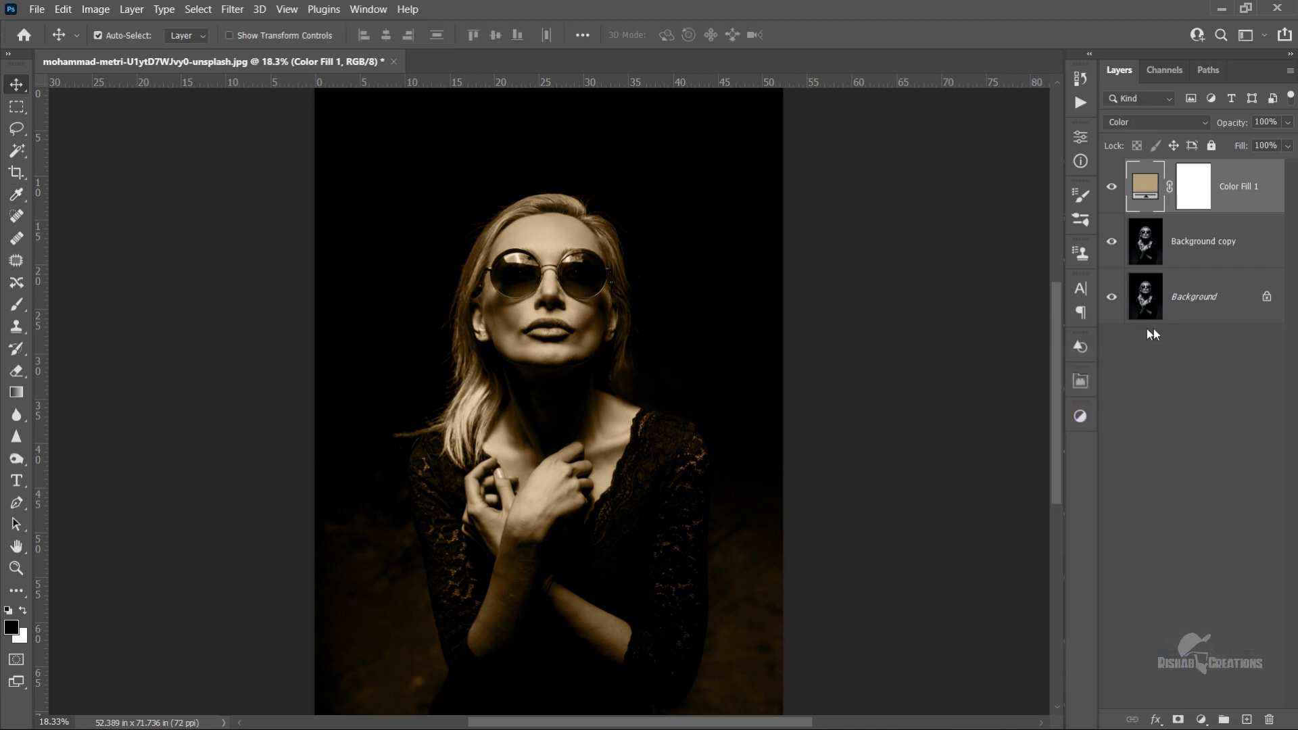
# - Invert the Color Fill 1 mask so the tan tint is hidden everywhere
pyautogui.click(1202, 195)
pyautogui.hotkey('ctrl', 'i')
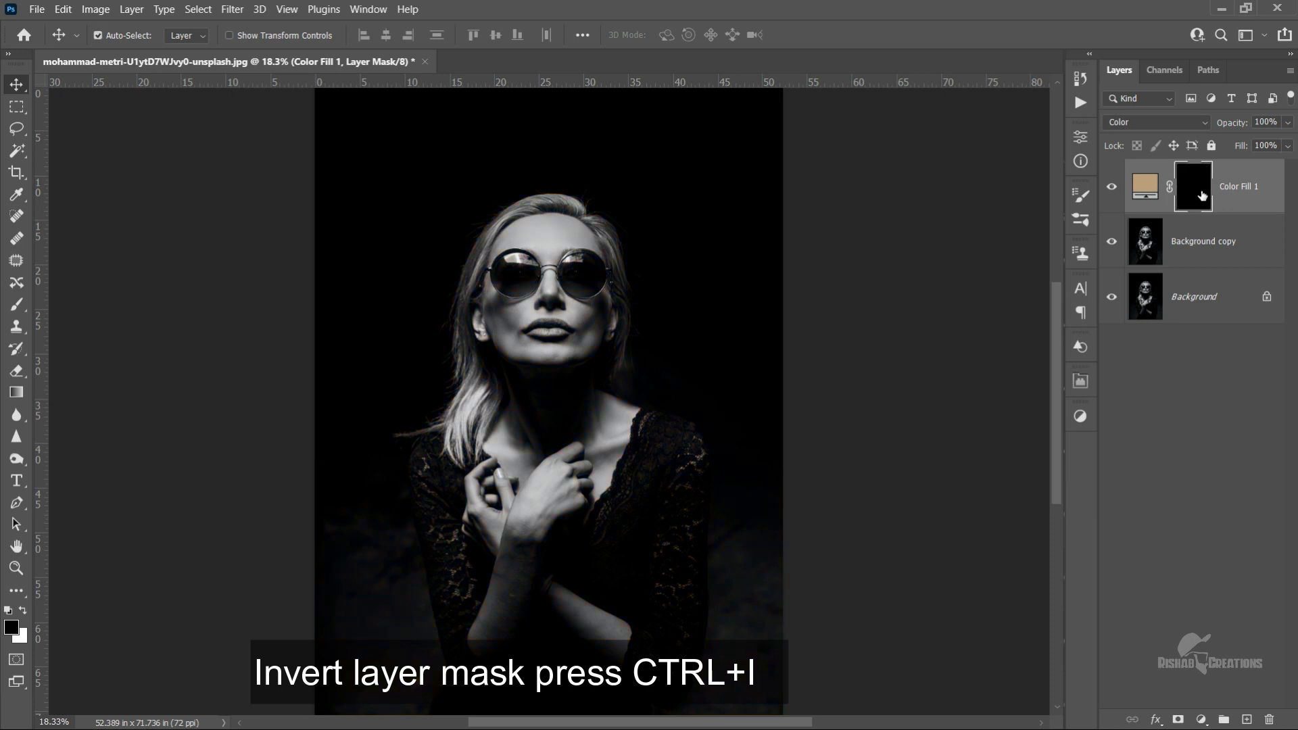
pyautogui.scroll(3, 600, 374)
pyautogui.scroll(2, 601, 374)
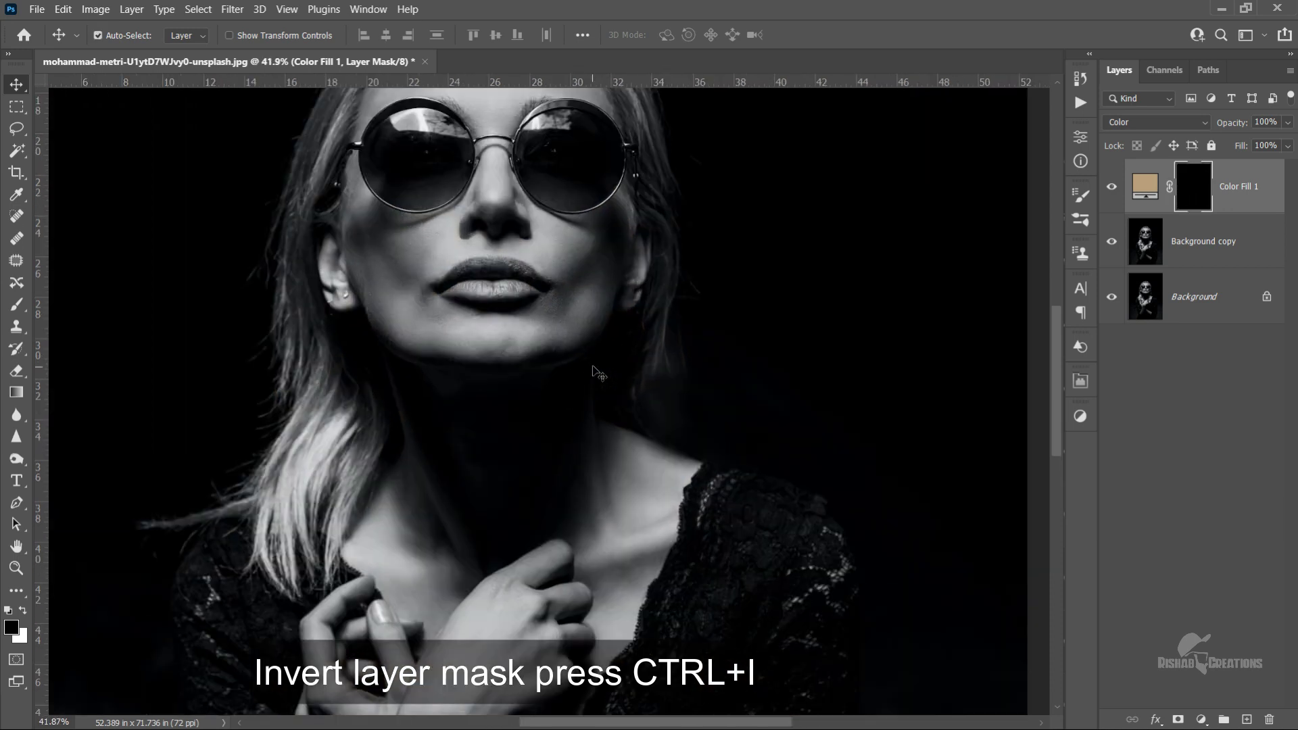
# - Set up a soft round brush with 0% hardness at 250 px
pyautogui.press('b')
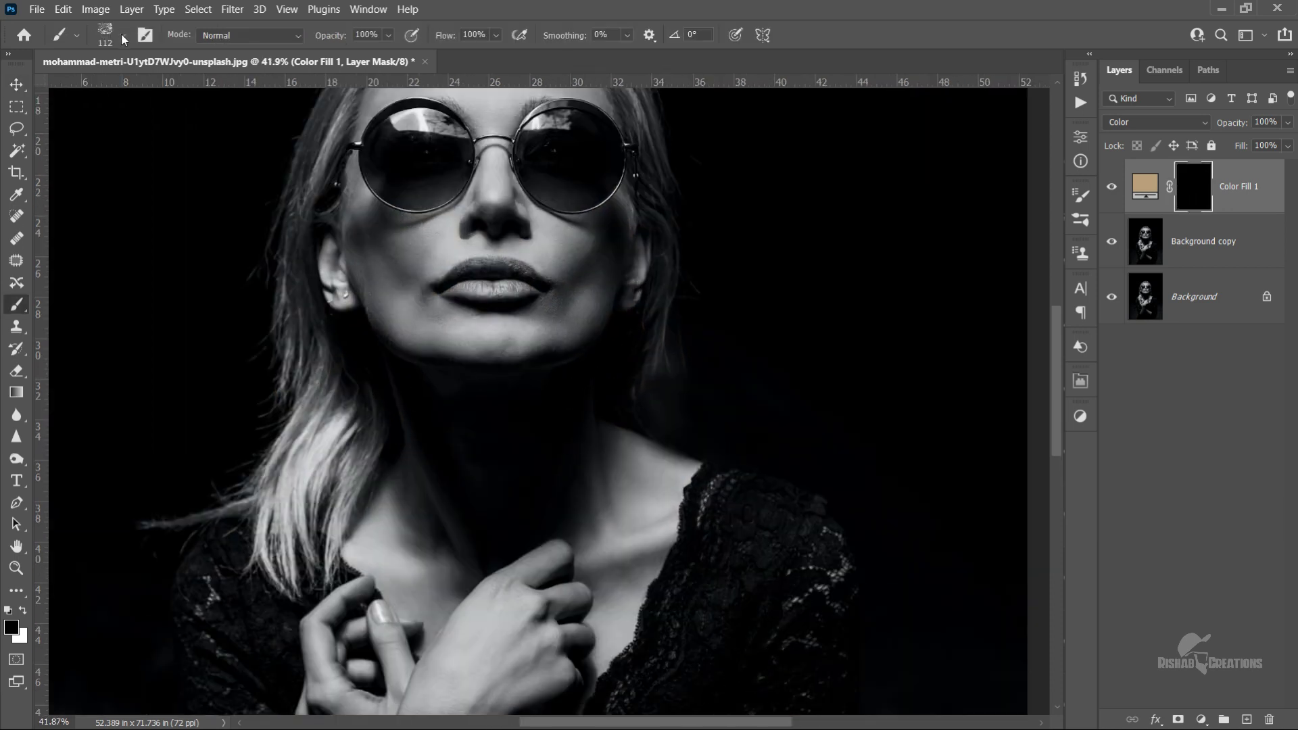
pyautogui.click(123, 35)
pyautogui.click(90, 191)
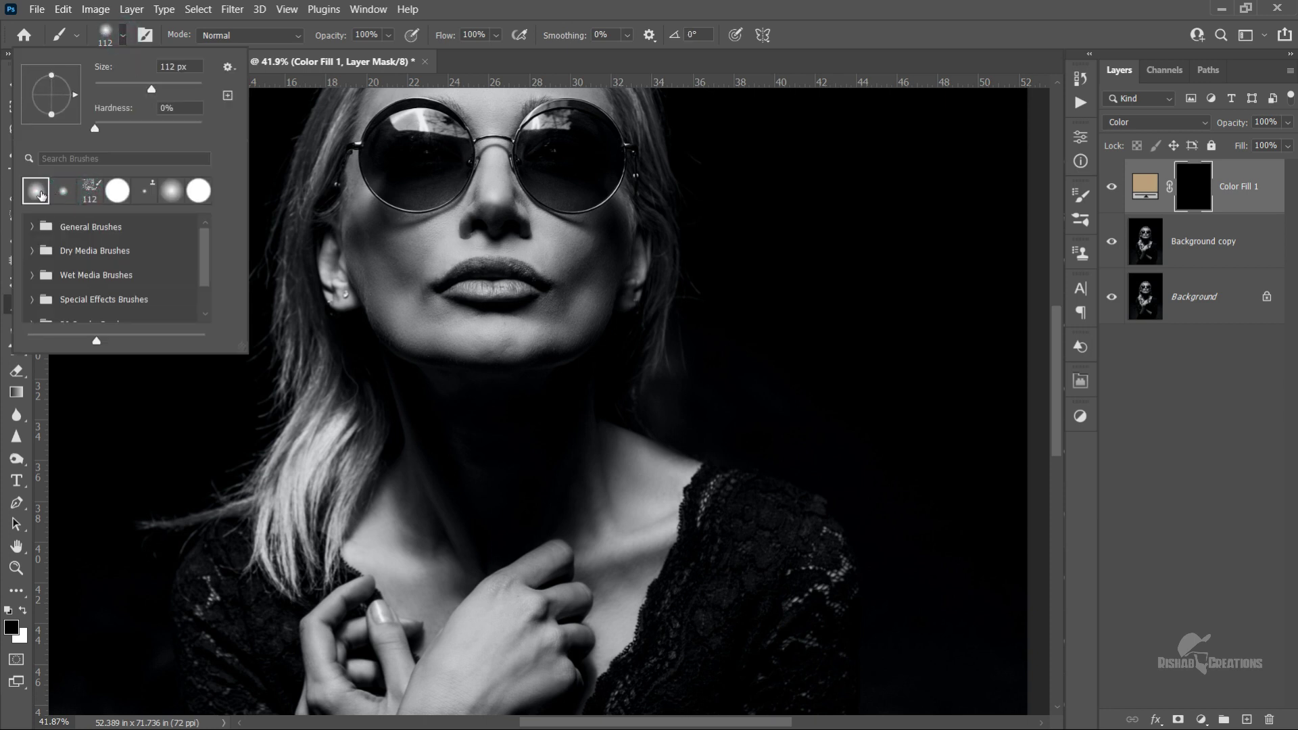
pyautogui.doubleClick(40, 194)
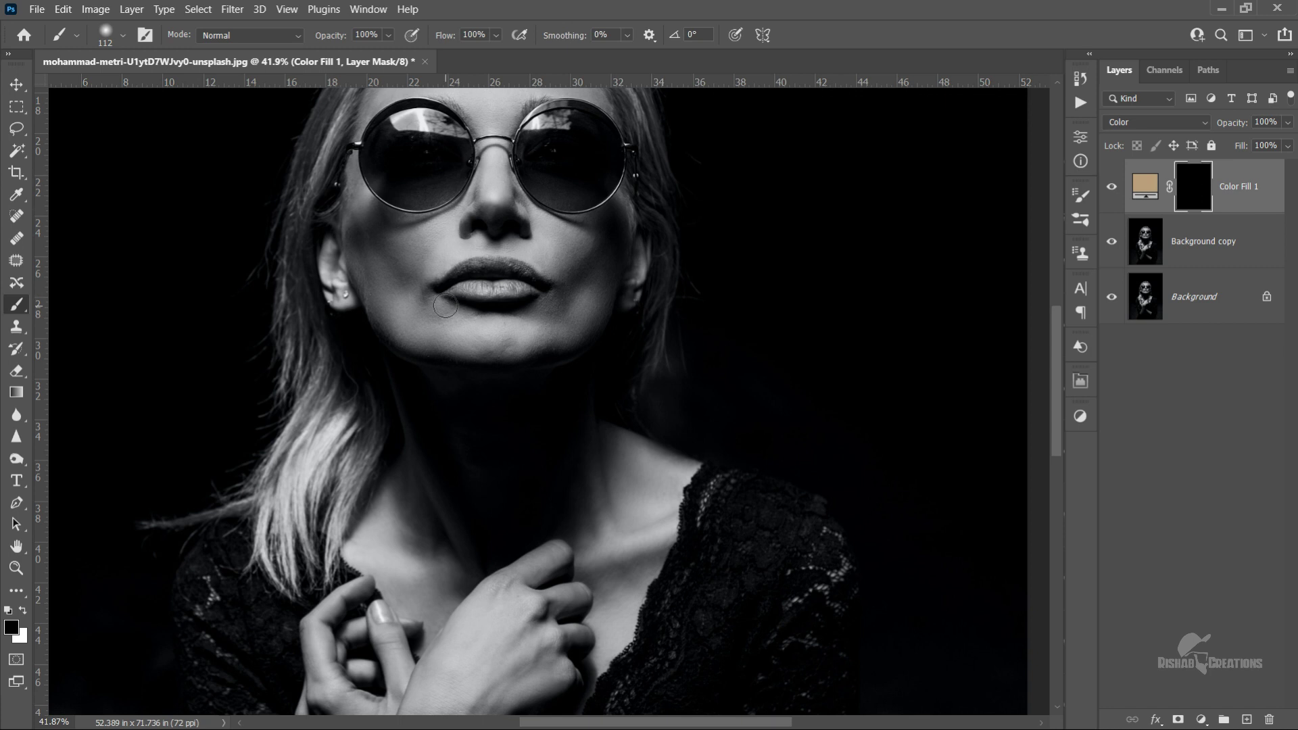
pyautogui.press(']')
pyautogui.press(']')
pyautogui.press(']')
# - With white foreground, paint the tan back onto the cheek, nose and forehead
pyautogui.click(24, 615)
pyautogui.moveTo(365, 243)
pyautogui.mouseDown()
pyautogui.moveTo(404, 312)
pyautogui.moveTo(594, 311)
pyautogui.moveTo(603, 270)
pyautogui.moveTo(603, 247)
pyautogui.moveTo(464, 354)
pyautogui.moveTo(364, 228)
pyautogui.mouseUp()
pyautogui.press('[')
pyautogui.press('[')
pyautogui.press('[')
pyautogui.moveTo(562, 257)
pyautogui.mouseDown()
pyautogui.moveTo(494, 140)
pyautogui.moveTo(506, 220)
pyautogui.moveTo(590, 240)
pyautogui.mouseUp()
pyautogui.scroll(3, 554, 317)
pyautogui.press(']')
pyautogui.press(']')
pyautogui.press(']')
pyautogui.moveTo(449, 299)
pyautogui.mouseDown()
pyautogui.moveTo(449, 319)
pyautogui.moveTo(522, 325)
pyautogui.moveTo(383, 322)
pyautogui.mouseUp()
pyautogui.press('[')
pyautogui.press('[')
pyautogui.press('[')
# - Paint the tan onto the left forearm, neck, collarbone and left hand
pyautogui.scroll(-3, 338, 406)
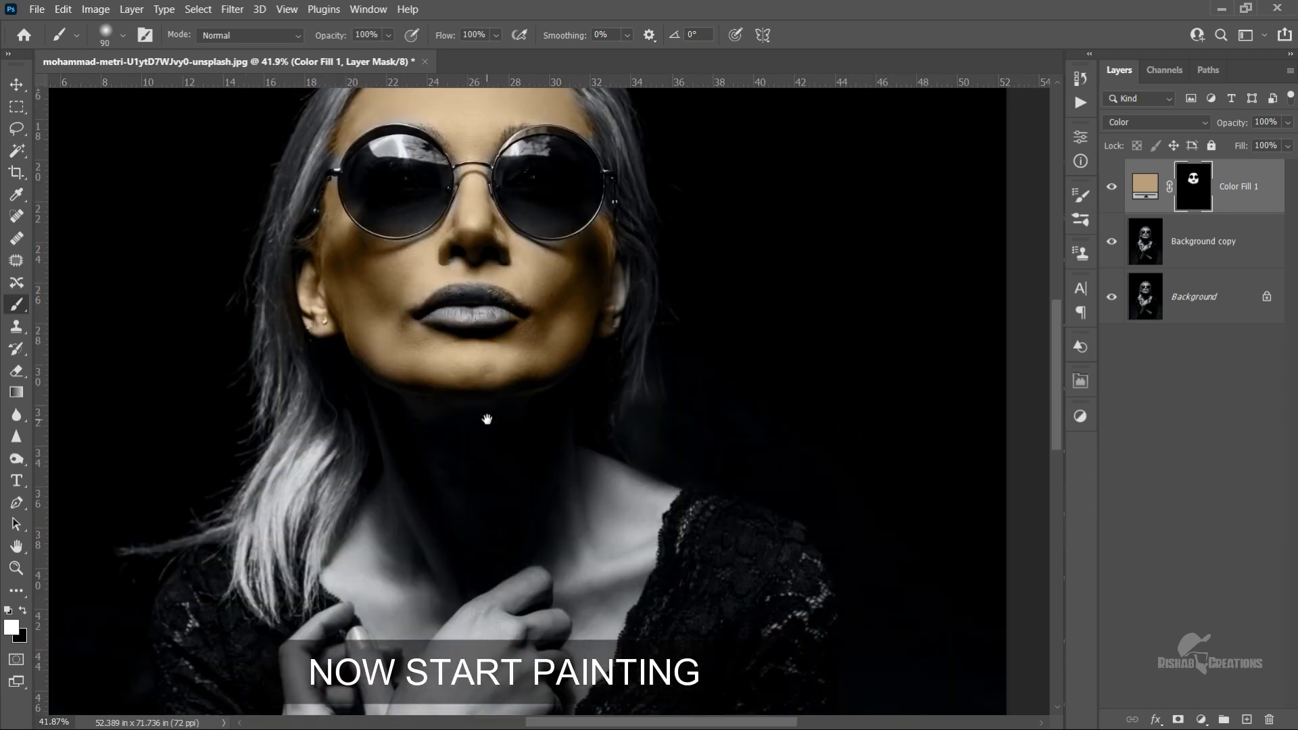
pyautogui.scroll(-6, 484, 420)
pyautogui.press(']')
pyautogui.press(']')
pyautogui.press(']')
pyautogui.moveTo(366, 441)
pyautogui.mouseDown()
pyautogui.moveTo(272, 472)
pyautogui.moveTo(365, 389)
pyautogui.moveTo(426, 437)
pyautogui.moveTo(551, 165)
pyautogui.mouseUp()
pyautogui.scroll(4, 541, 203)
pyautogui.hscroll(2, 550, 290)
pyautogui.moveTo(484, 351)
pyautogui.mouseDown()
pyautogui.moveTo(309, 314)
pyautogui.moveTo(283, 492)
pyautogui.moveTo(258, 443)
pyautogui.moveTo(261, 560)
pyautogui.mouseUp()
# - Extend the tan along the lace neckline and over the right ear
pyautogui.scroll(-3, 464, 498)
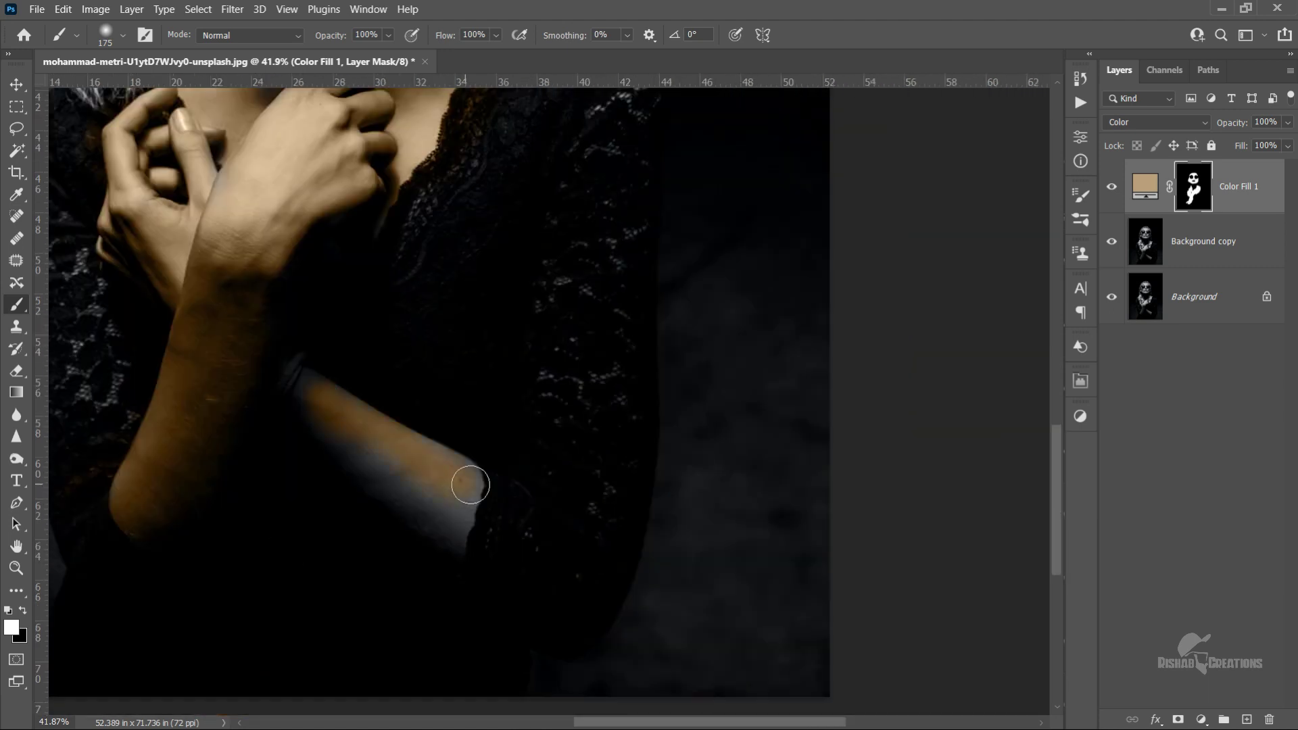
pyautogui.scroll(-2, 300, 465)
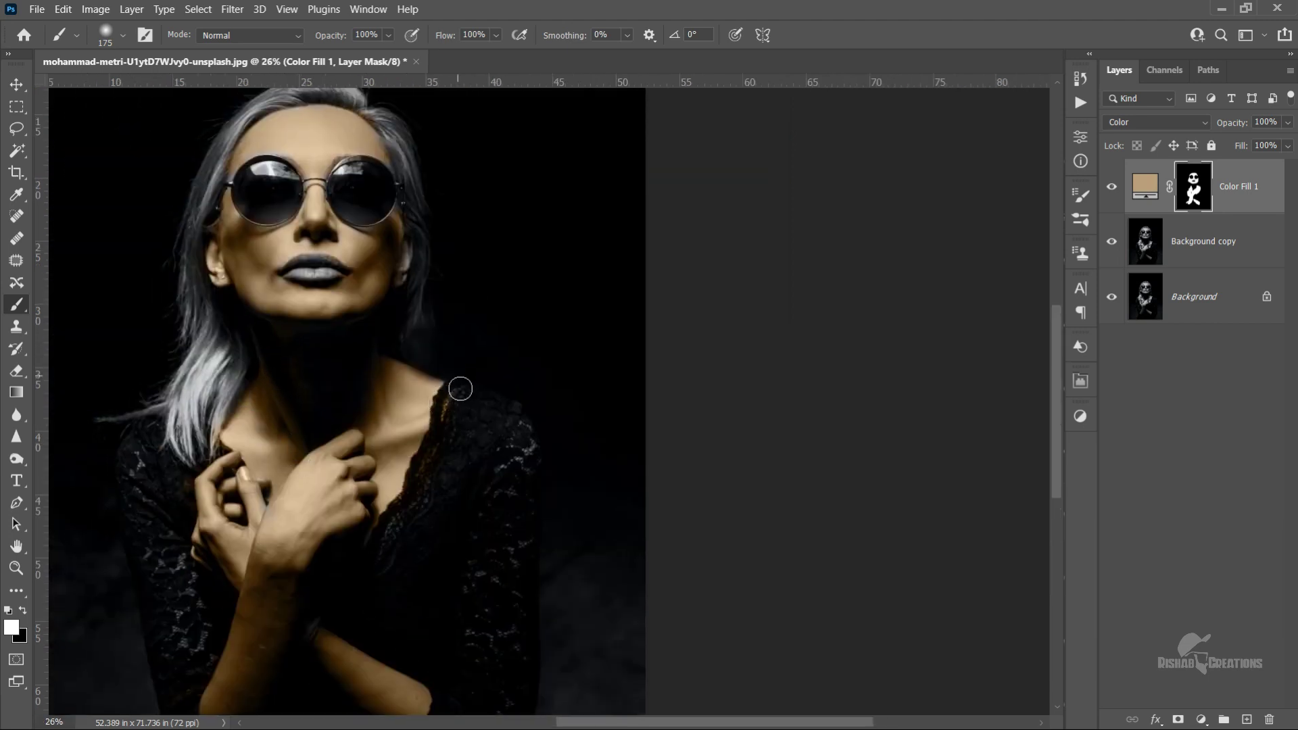
pyautogui.moveTo(446, 392); pyautogui.dragTo(402, 451)
pyautogui.scroll(2, 293, 222)
pyautogui.scroll(1, 250, 375)
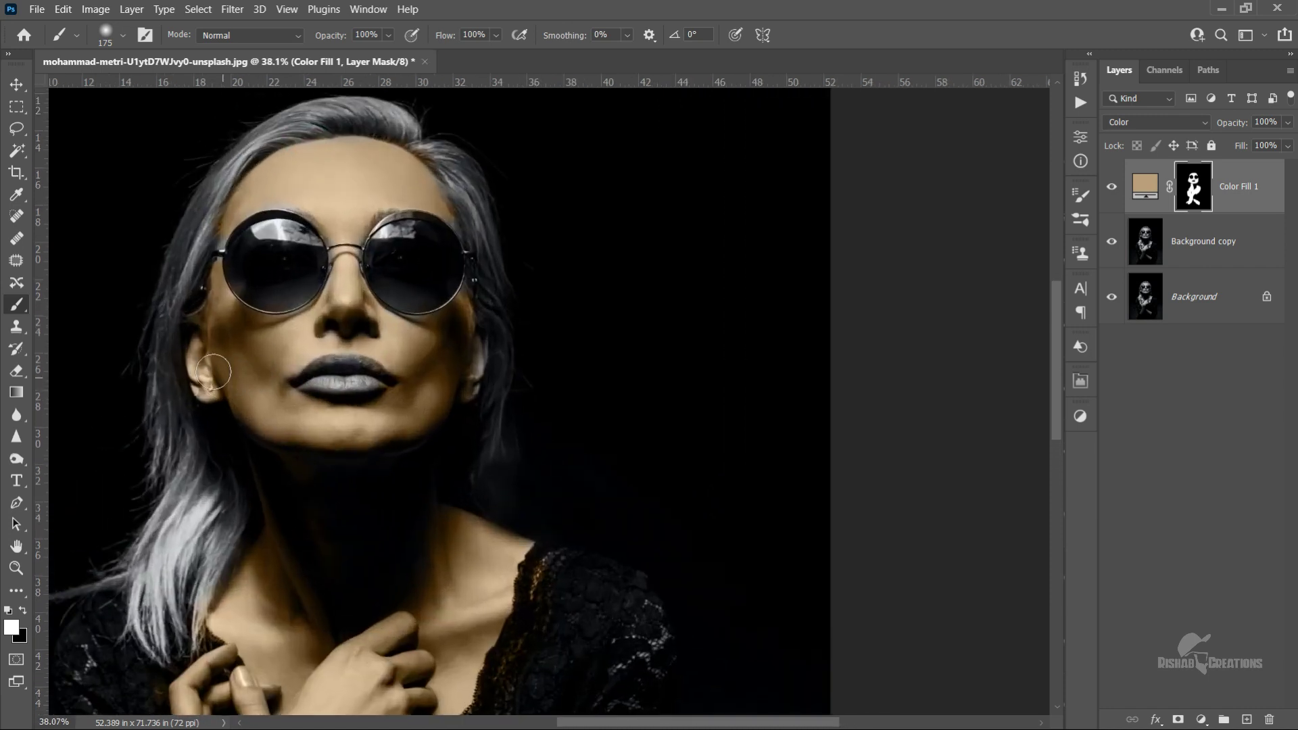
pyautogui.moveTo(473, 362); pyautogui.dragTo(457, 392)
pyautogui.click(344, 291)
pyautogui.scroll(-4, 391, 340)
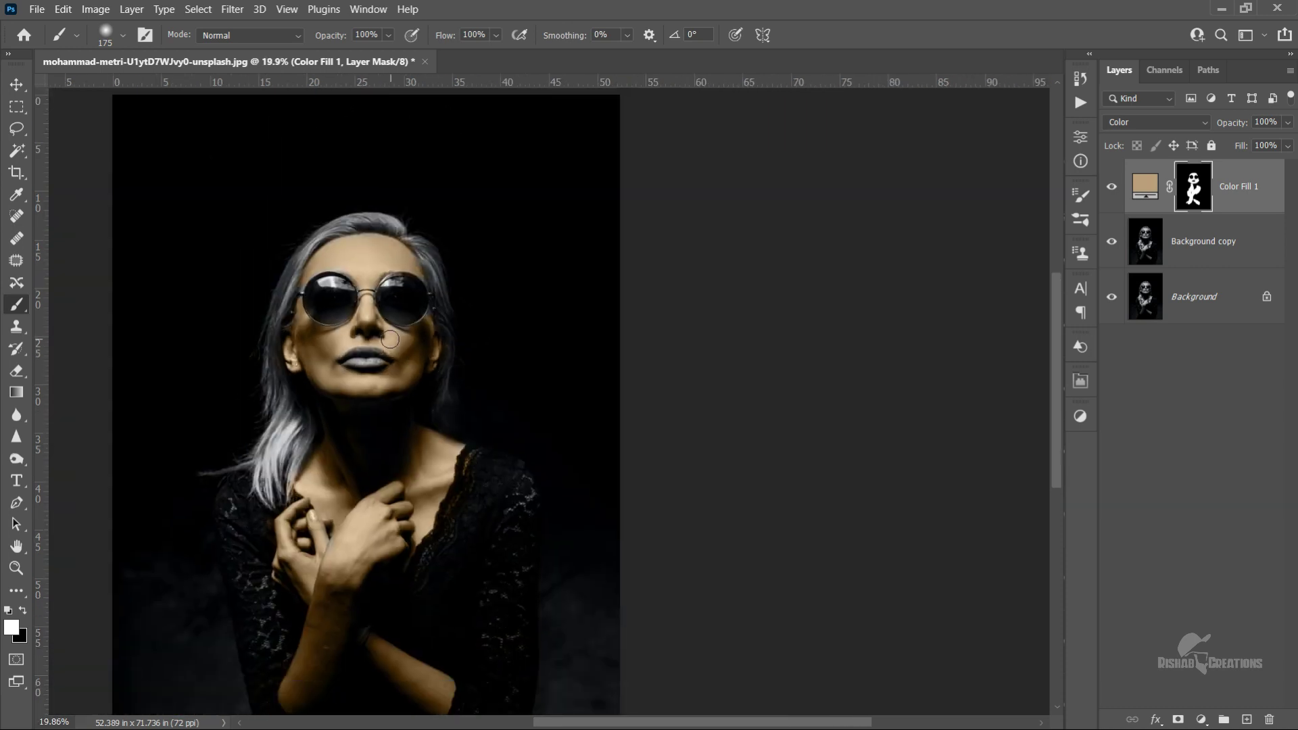
pyautogui.scroll(-3, 430, 508)
pyautogui.scroll(-1, 431, 506)
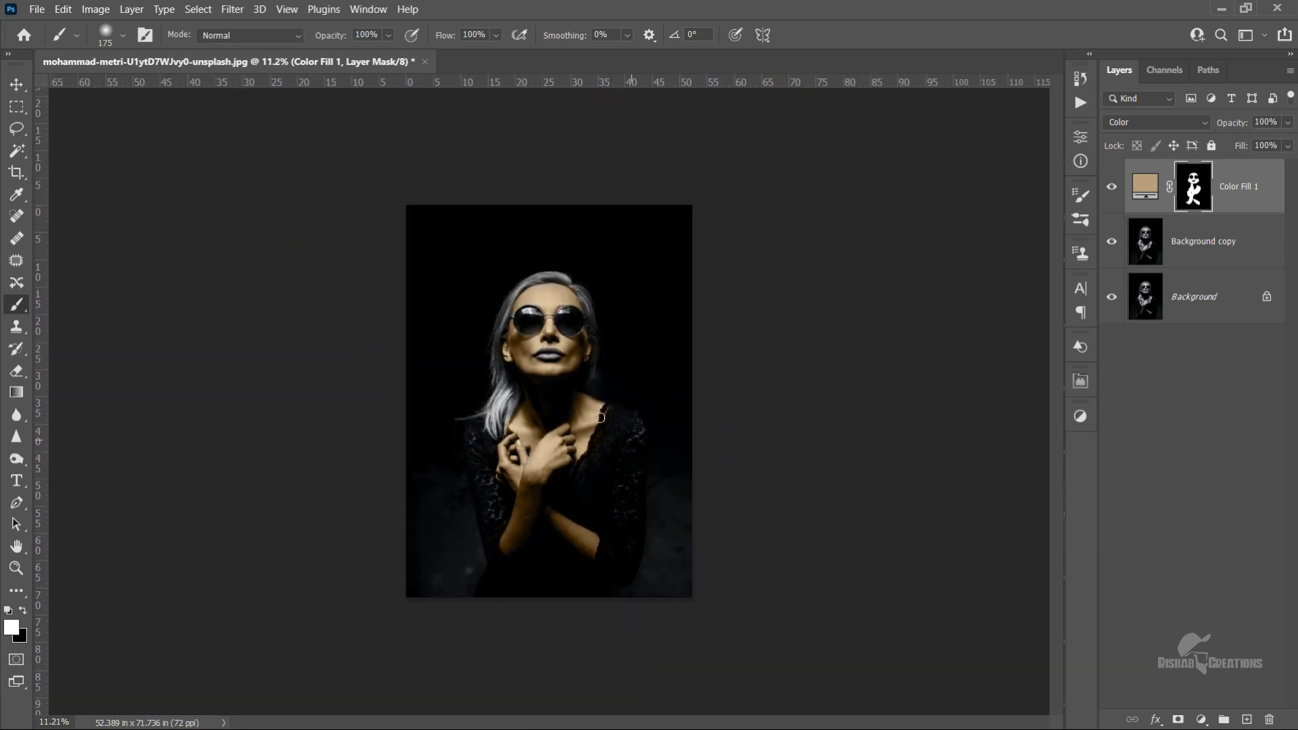
pyautogui.scroll(3, 600, 417)
pyautogui.scroll(1, 597, 403)
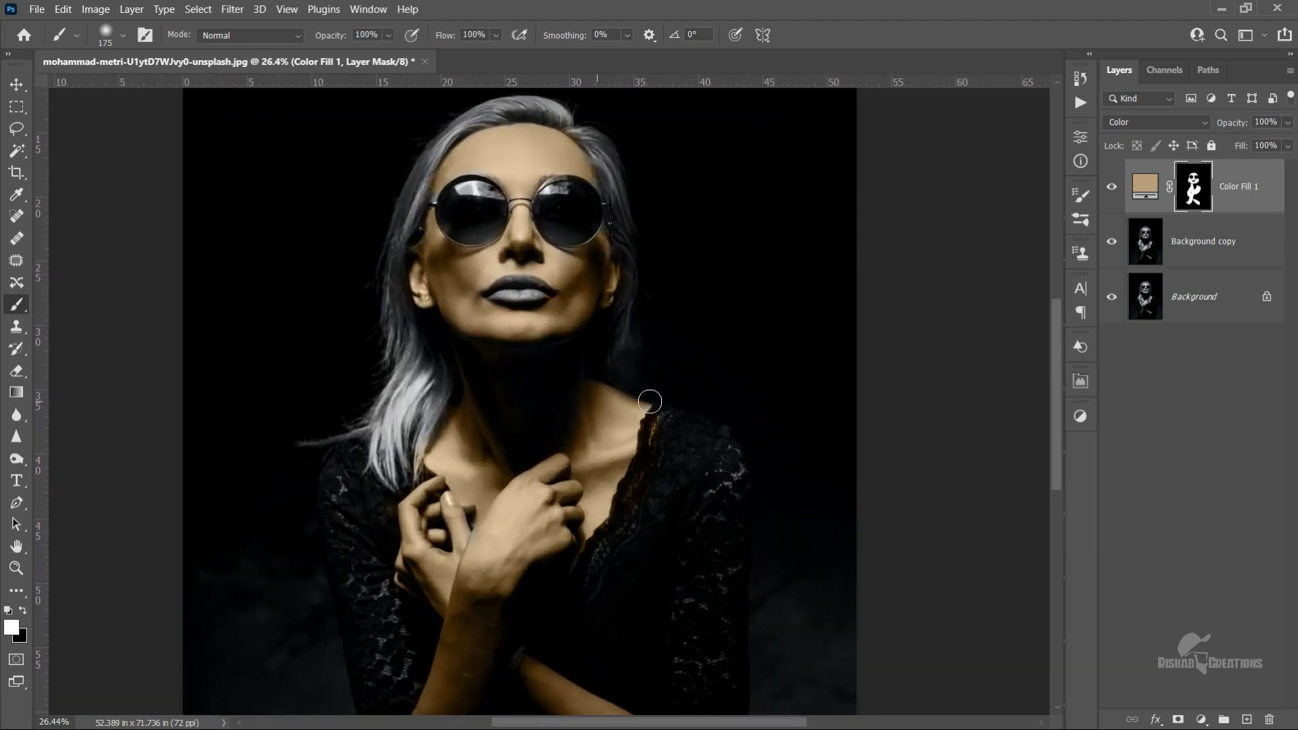
# - Change the skin fill colour to a paler tan, hex ccaf98
pyautogui.doubleClick(1143, 191)
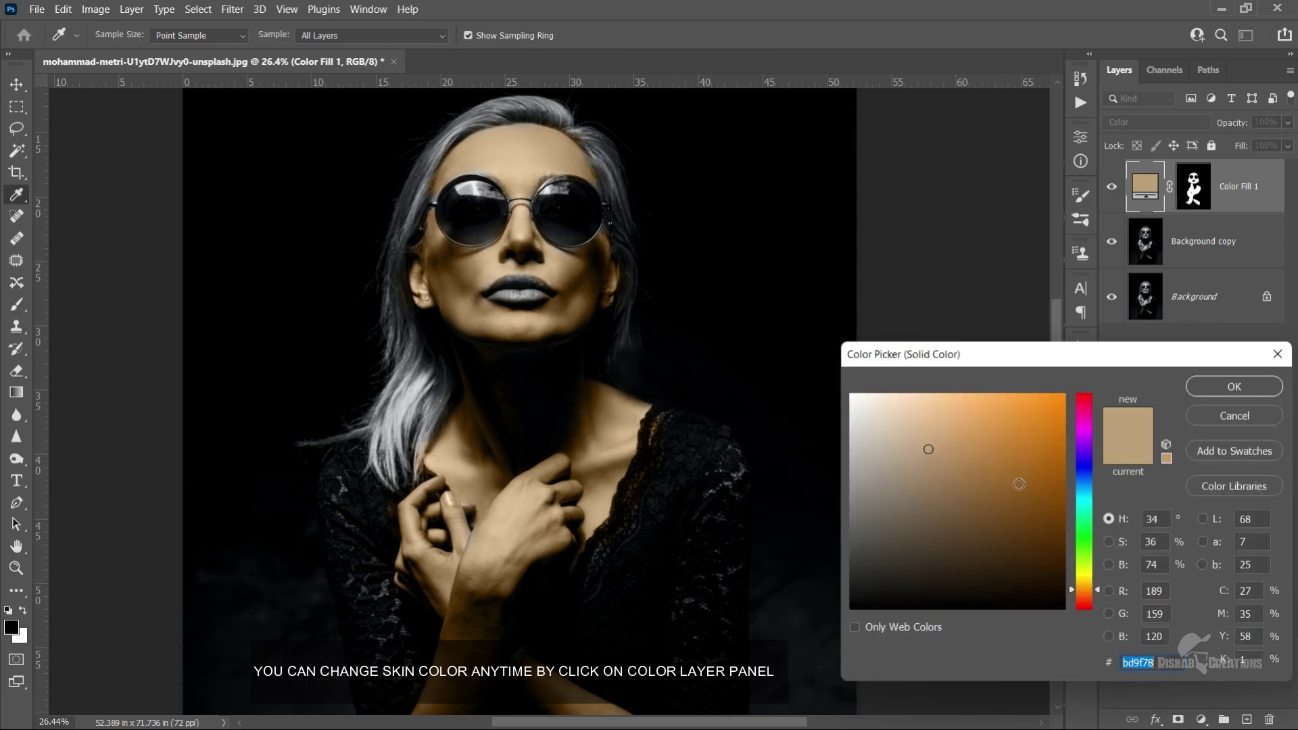
pyautogui.moveTo(903, 417)
pyautogui.mouseDown()
pyautogui.moveTo(877, 436)
pyautogui.moveTo(895, 457)
pyautogui.moveTo(898, 505)
pyautogui.moveTo(926, 506)
pyautogui.moveTo(921, 475)
pyautogui.mouseUp()
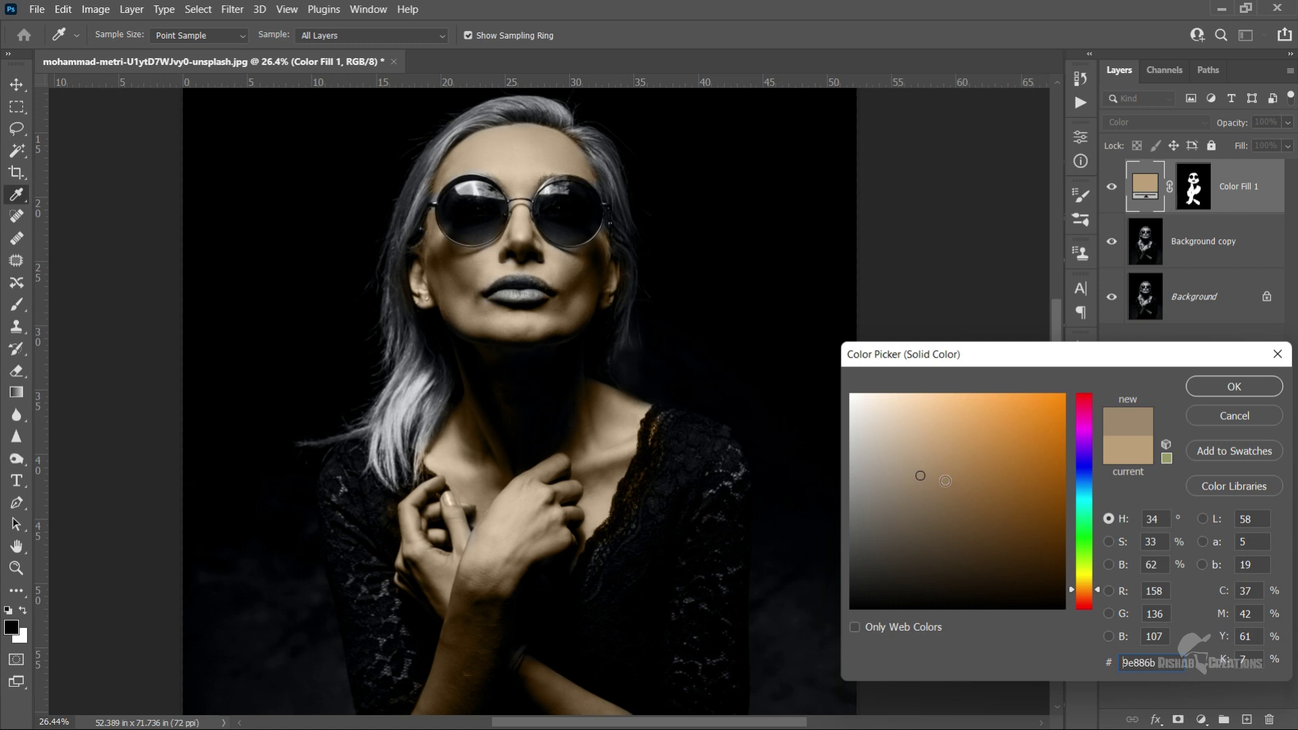
pyautogui.moveTo(1099, 594); pyautogui.dragTo(1099, 598)
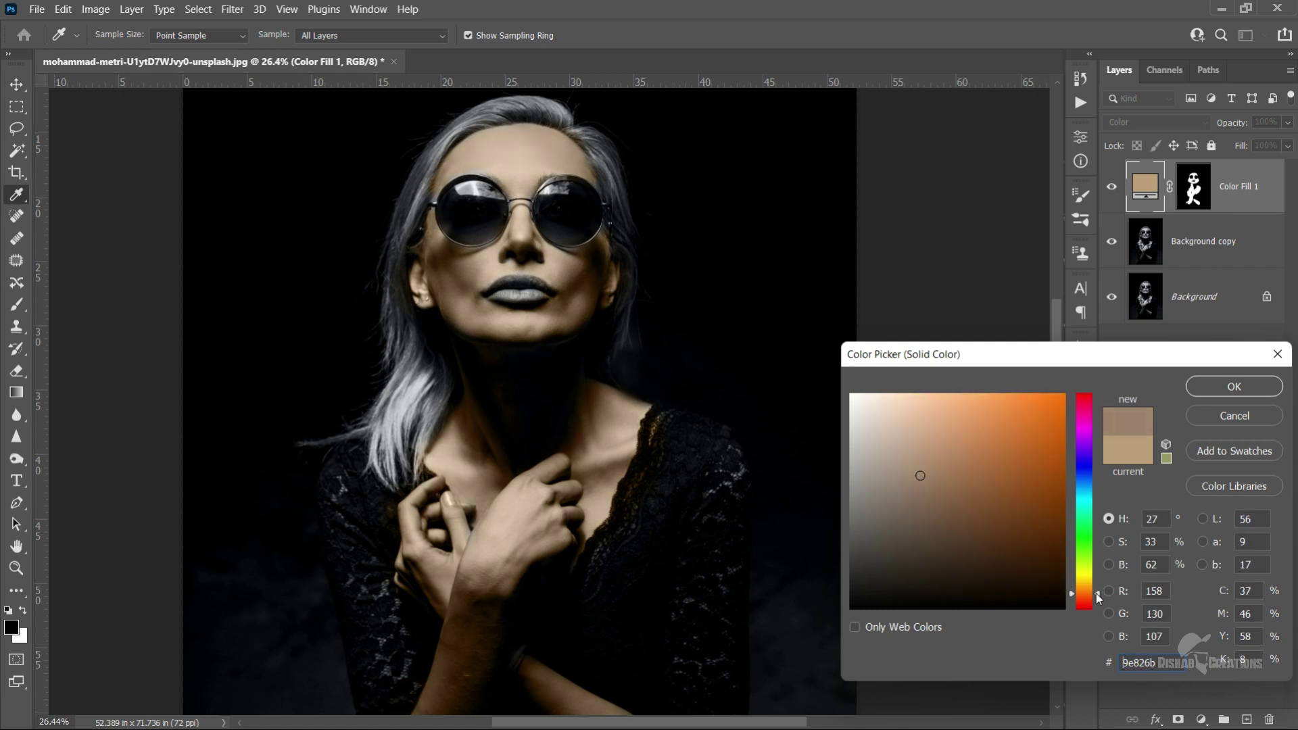
pyautogui.click(928, 440)
pyautogui.moveTo(924, 440); pyautogui.dragTo(906, 437)
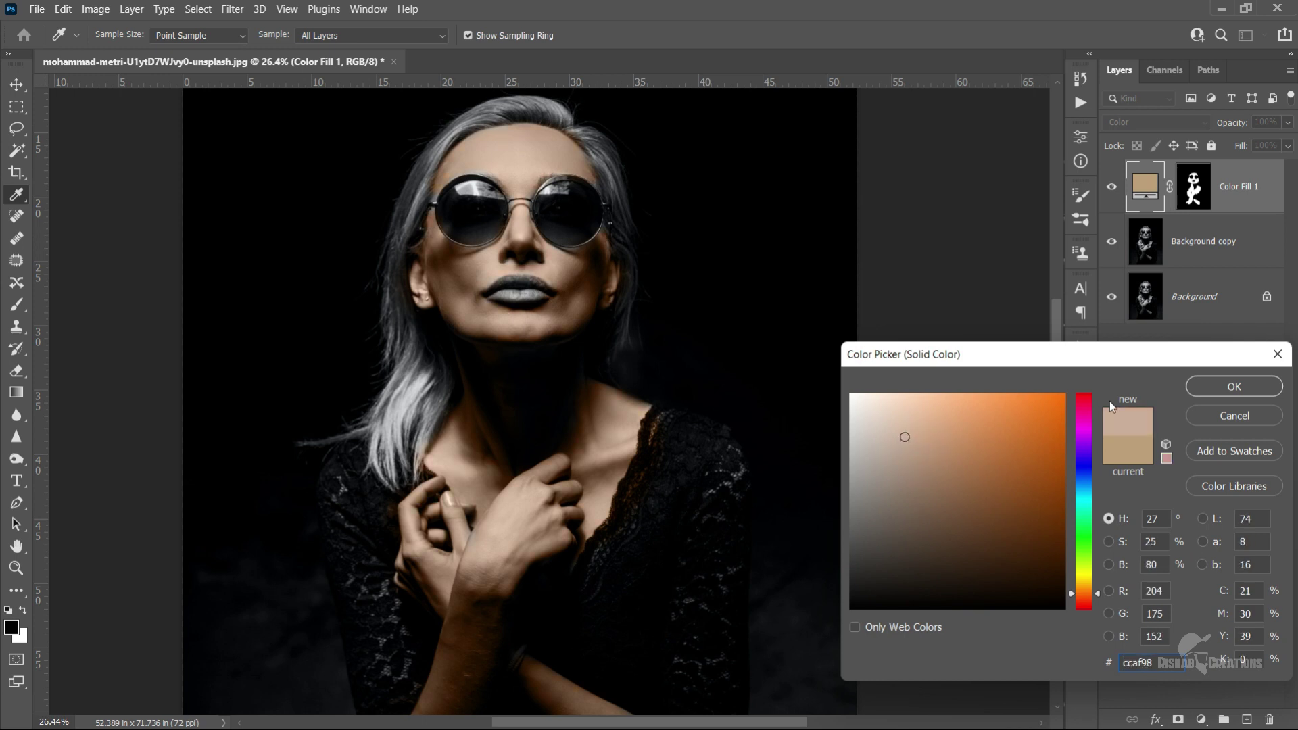
pyautogui.click(1219, 388)
# - Rename the Color Fill 1 layer to 'skin'
pyautogui.press('b')
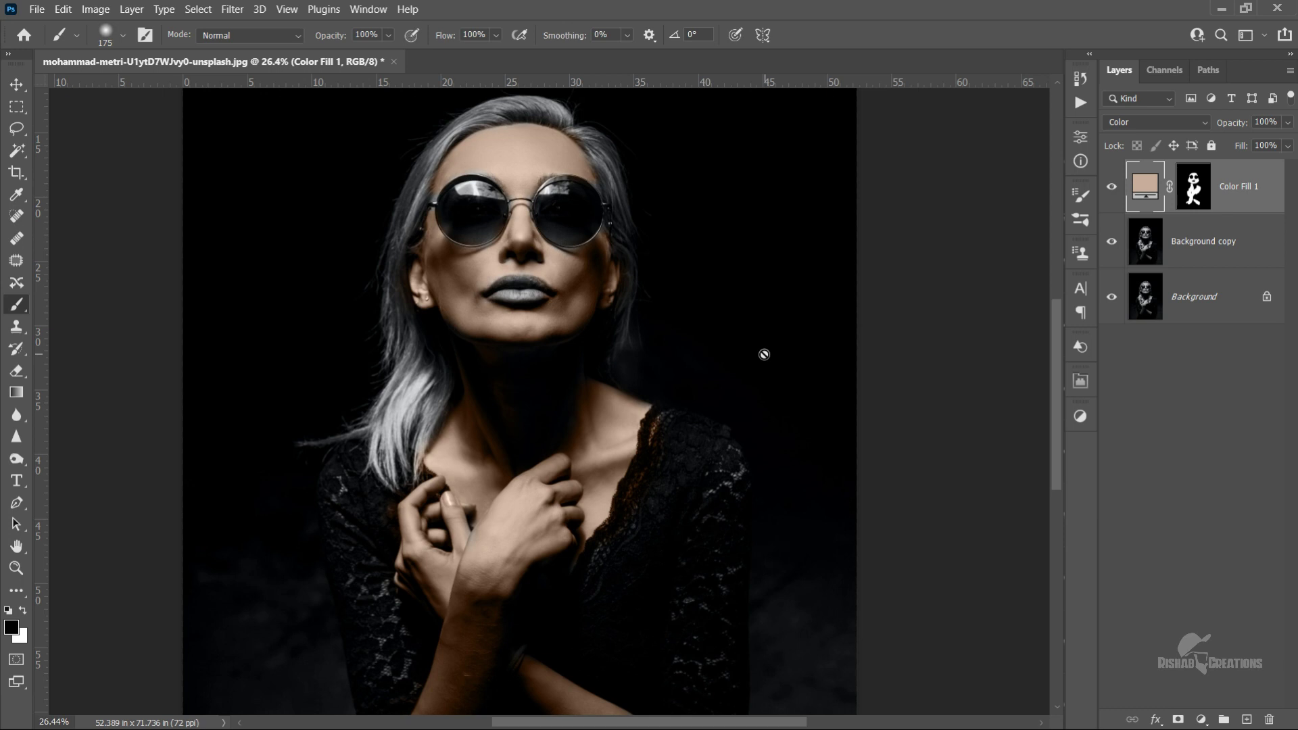
pyautogui.doubleClick(1242, 186)
pyautogui.write('skin')
pyautogui.press('Return')
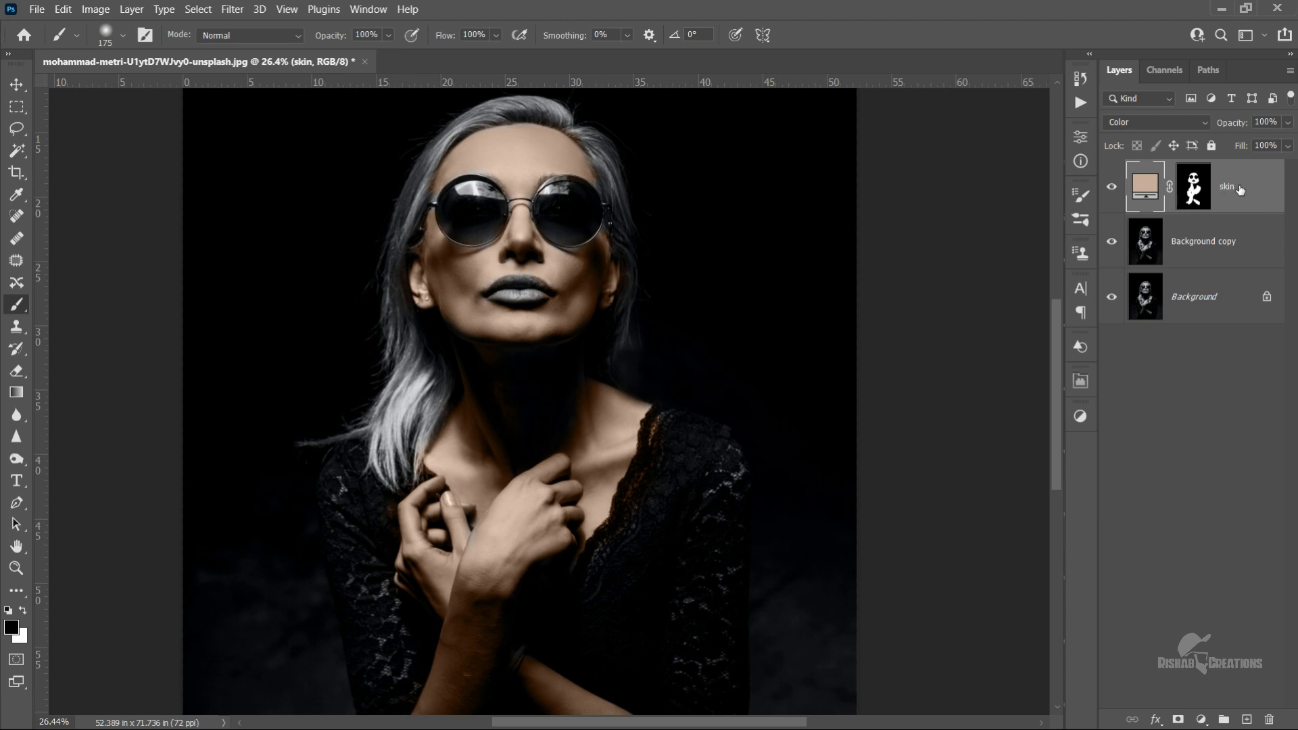
pyautogui.click(1203, 719)
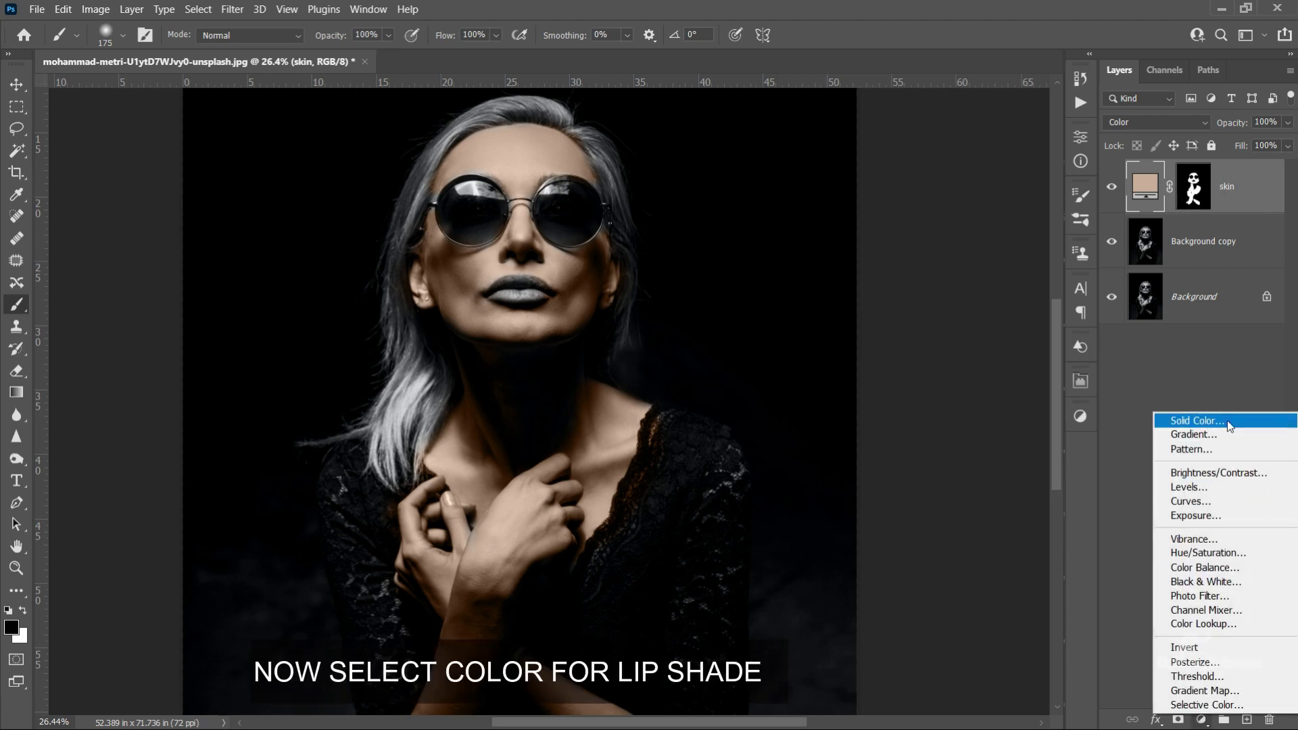
# - Add a dark red Solid Color fill layer, hex 762a2a, for the lips
pyautogui.click(1228, 420)
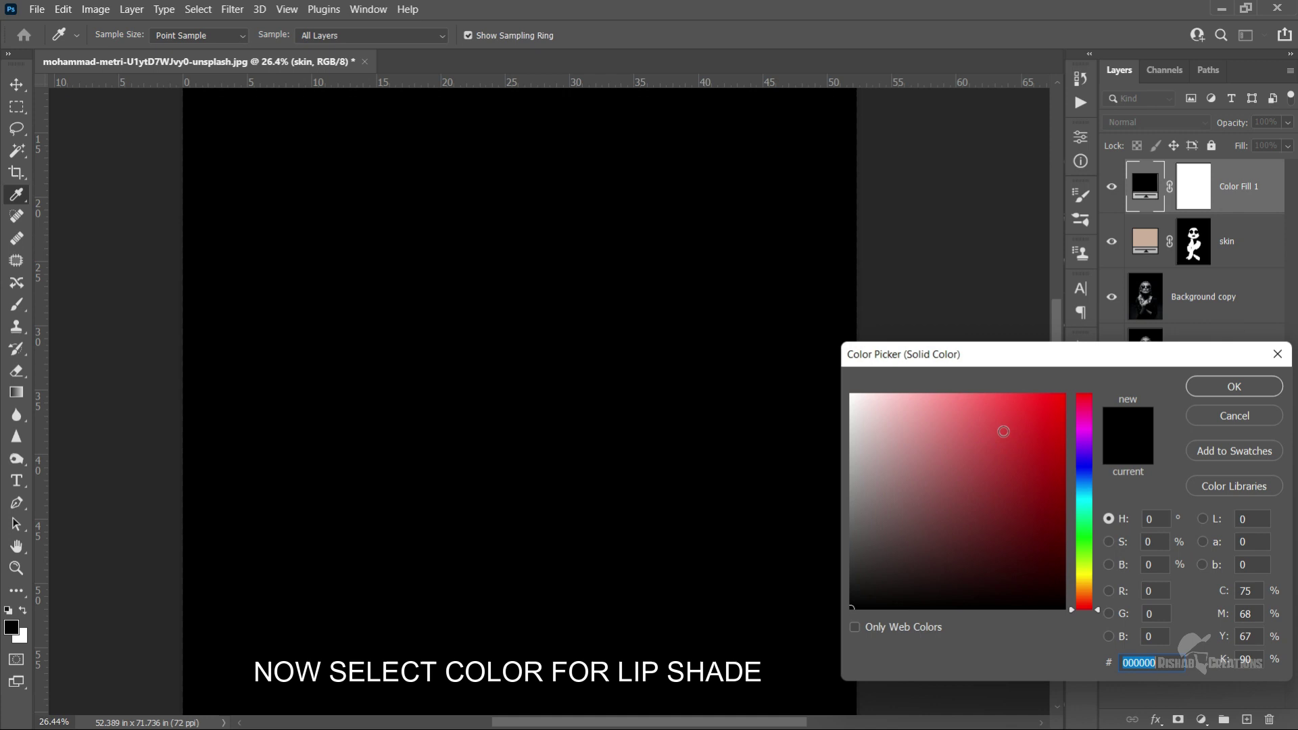
pyautogui.click(954, 397)
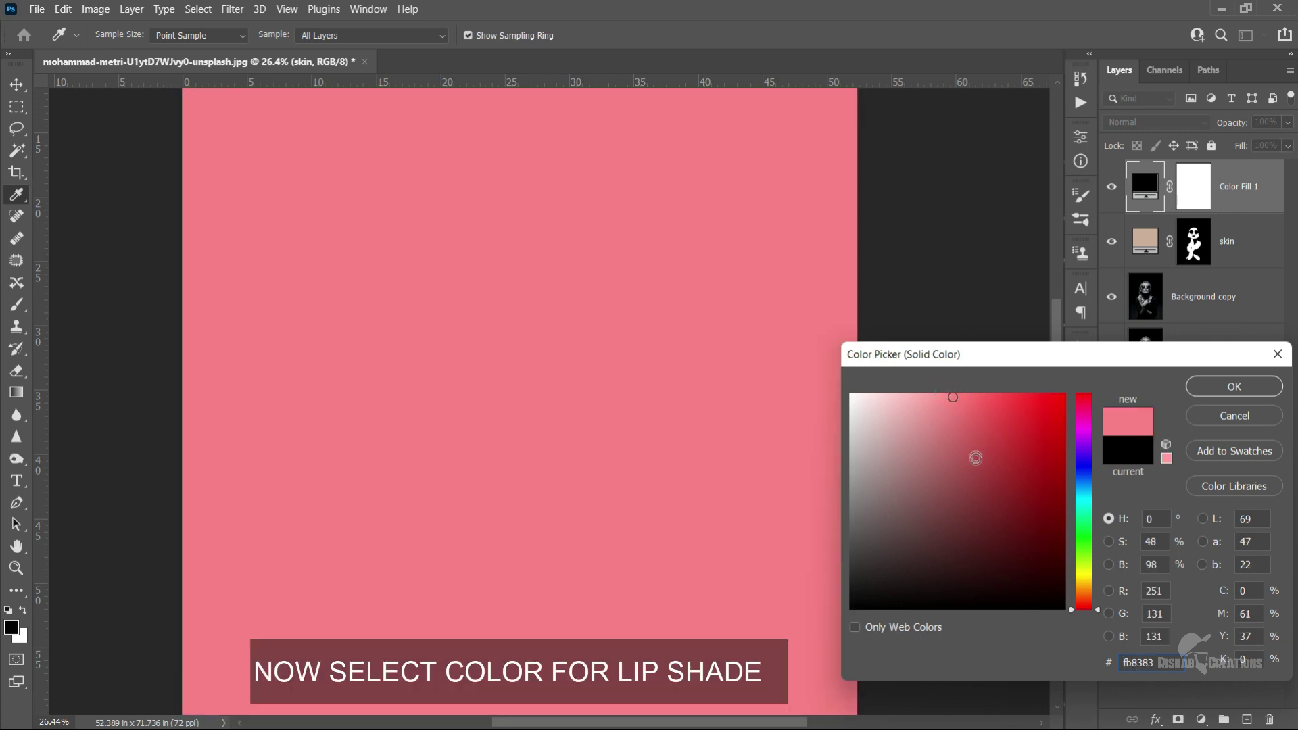
pyautogui.click(988, 521)
pyautogui.moveTo(988, 522); pyautogui.dragTo(990, 509)
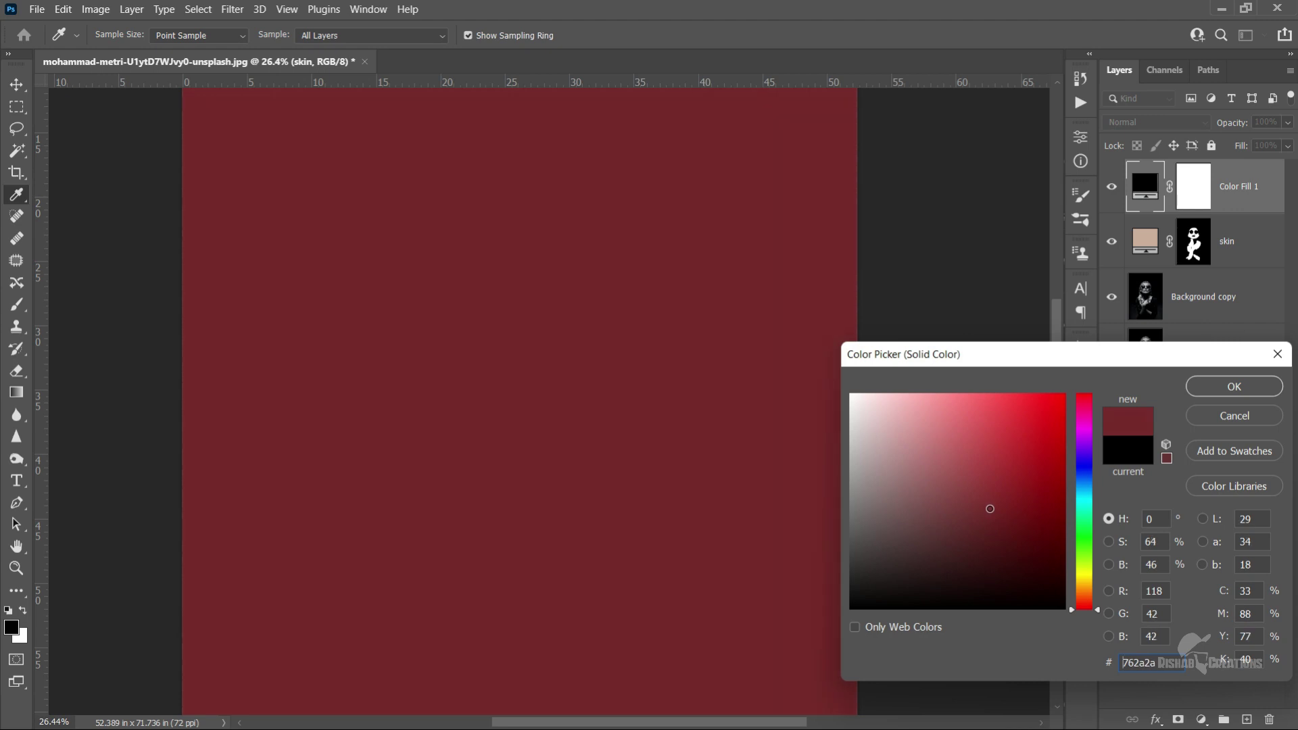
pyautogui.press('b')
pyautogui.click(1209, 389)
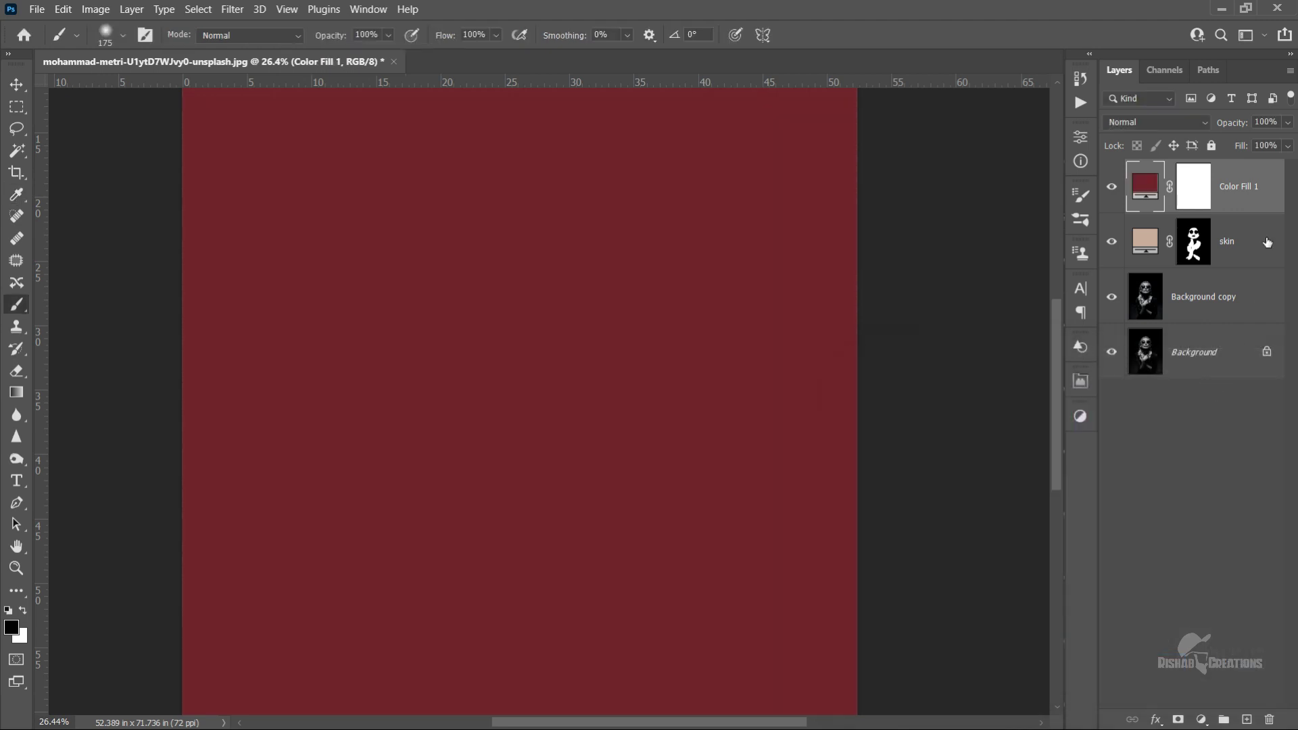
# - Invert the red fill's mask to hide it and rename the layer 'lip shade'
pyautogui.click(1207, 191)
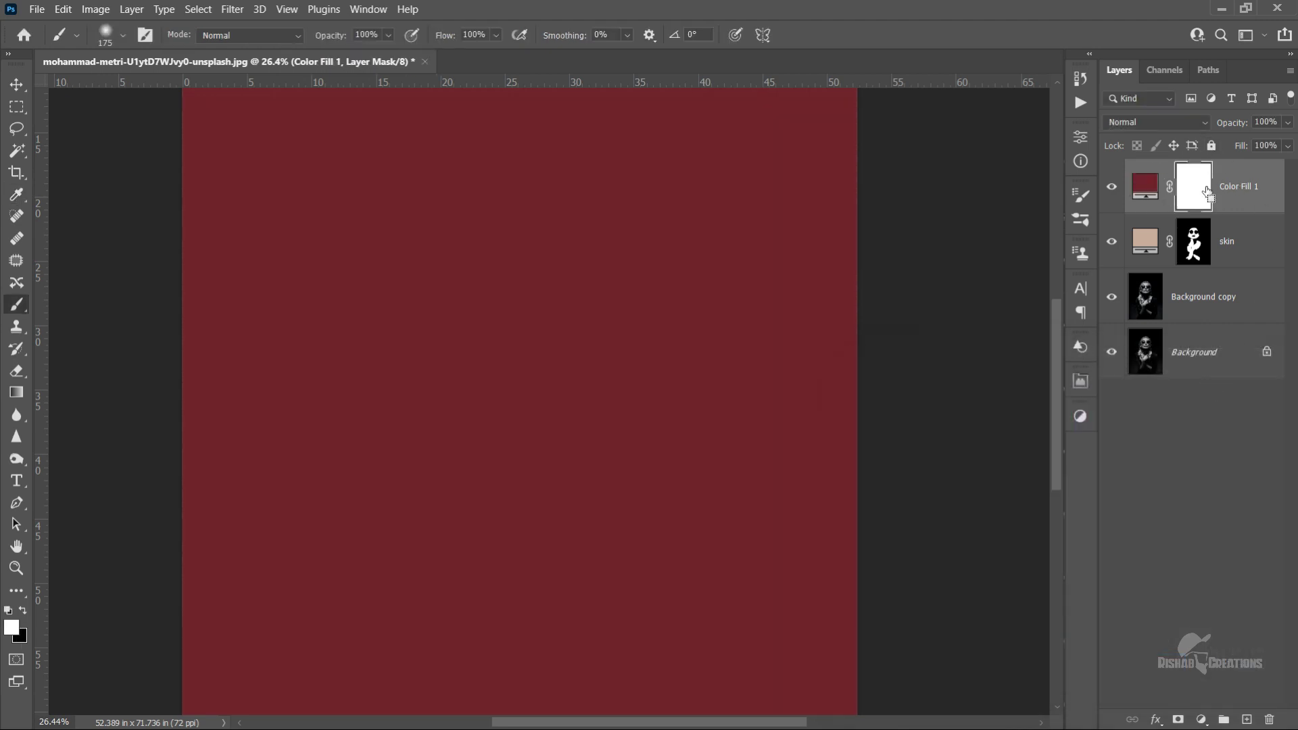
pyautogui.hotkey('ctrl', 'i')
pyautogui.doubleClick(1250, 185)
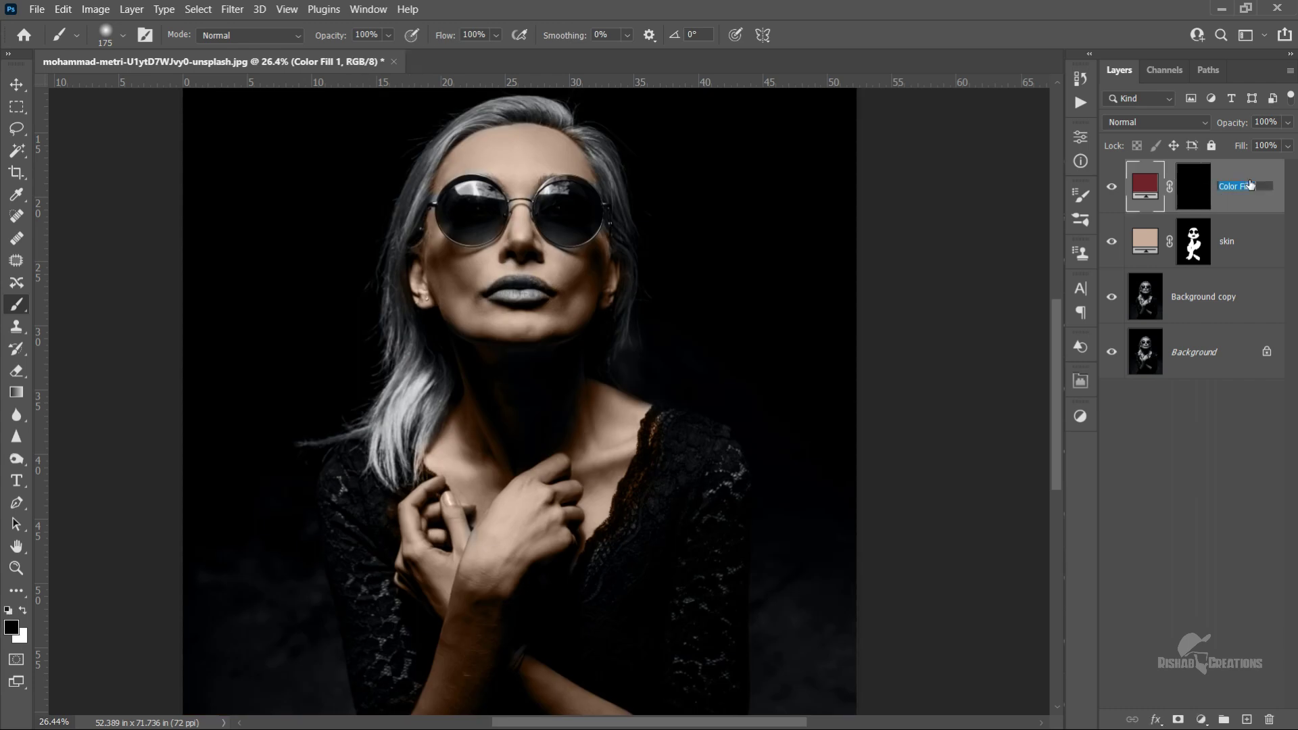
pyautogui.press('BackSpace')
pyautogui.write('e')
pyautogui.press('Return')
# - Zoom in and paint white on the lip shade mask to reveal red over the lower lip
pyautogui.scroll(3, 507, 305)
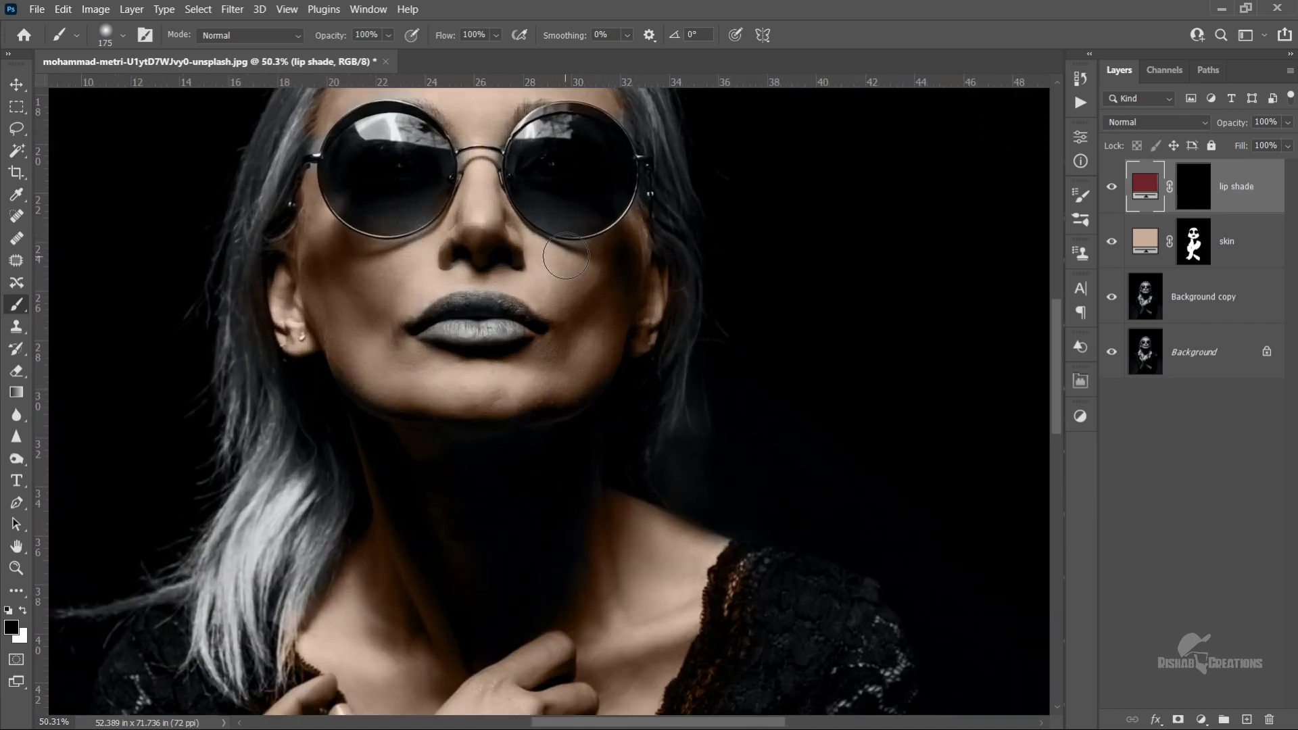
pyautogui.scroll(2, 487, 317)
pyautogui.press('[')
pyautogui.press('[')
pyautogui.press('[')
pyautogui.click(1194, 186)
pyautogui.press('x')
pyautogui.press('[')
pyautogui.press('[')
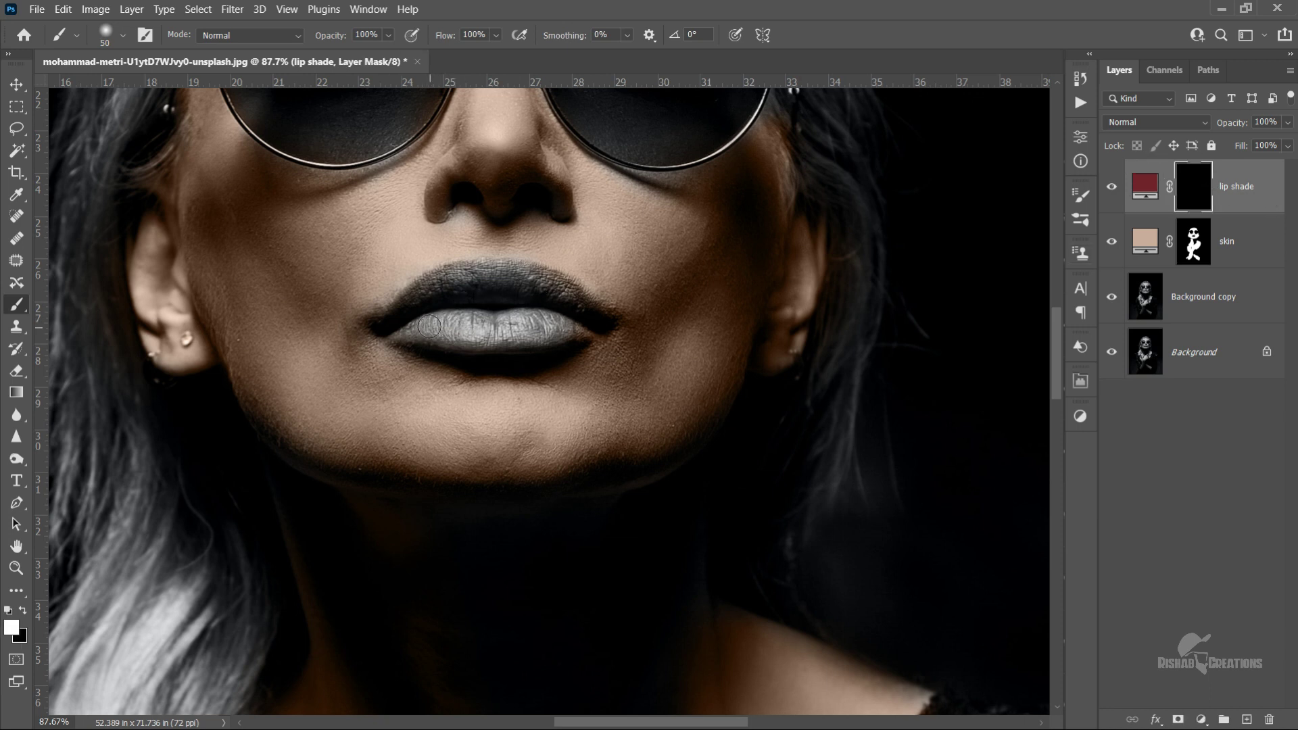
pyautogui.moveTo(404, 328)
pyautogui.mouseDown()
pyautogui.moveTo(570, 330)
pyautogui.moveTo(435, 336)
pyautogui.moveTo(473, 318)
pyautogui.moveTo(556, 325)
pyautogui.mouseUp()
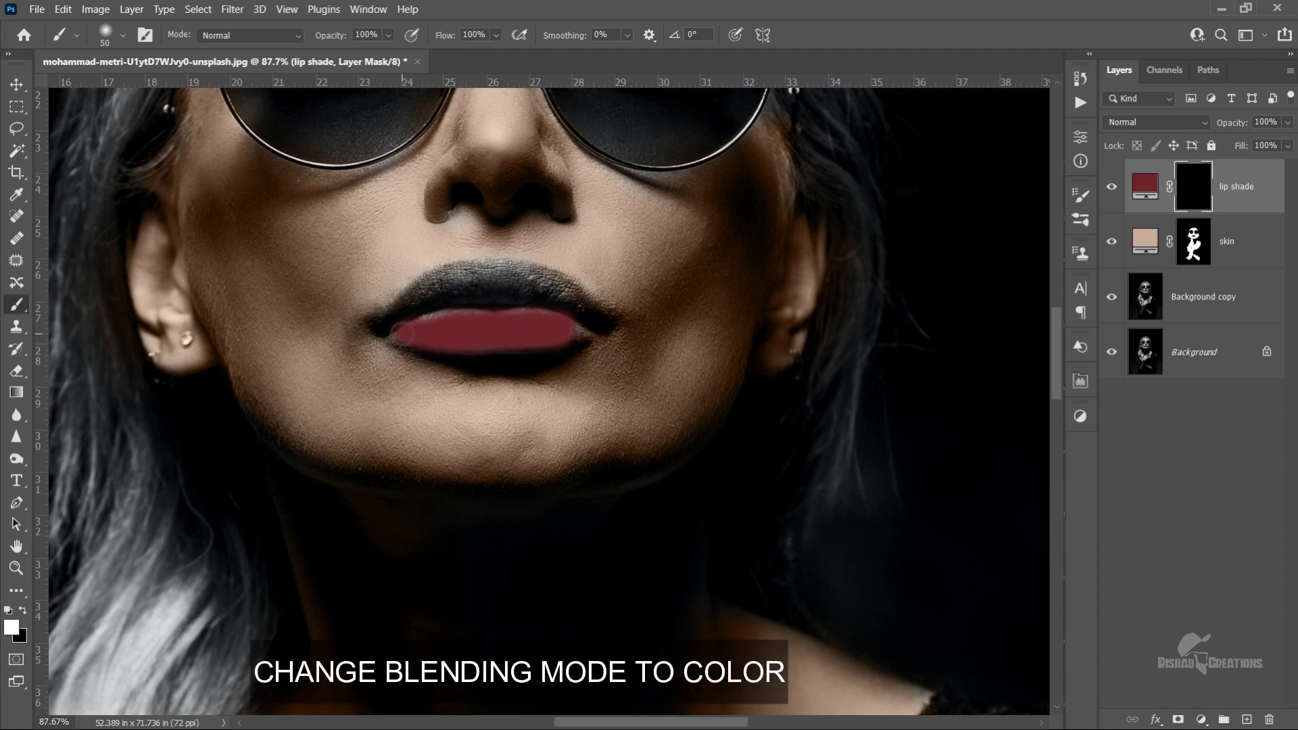
# - Switch lip shade to Color blend mode and paint it across the upper lip
pyautogui.click(1194, 122)
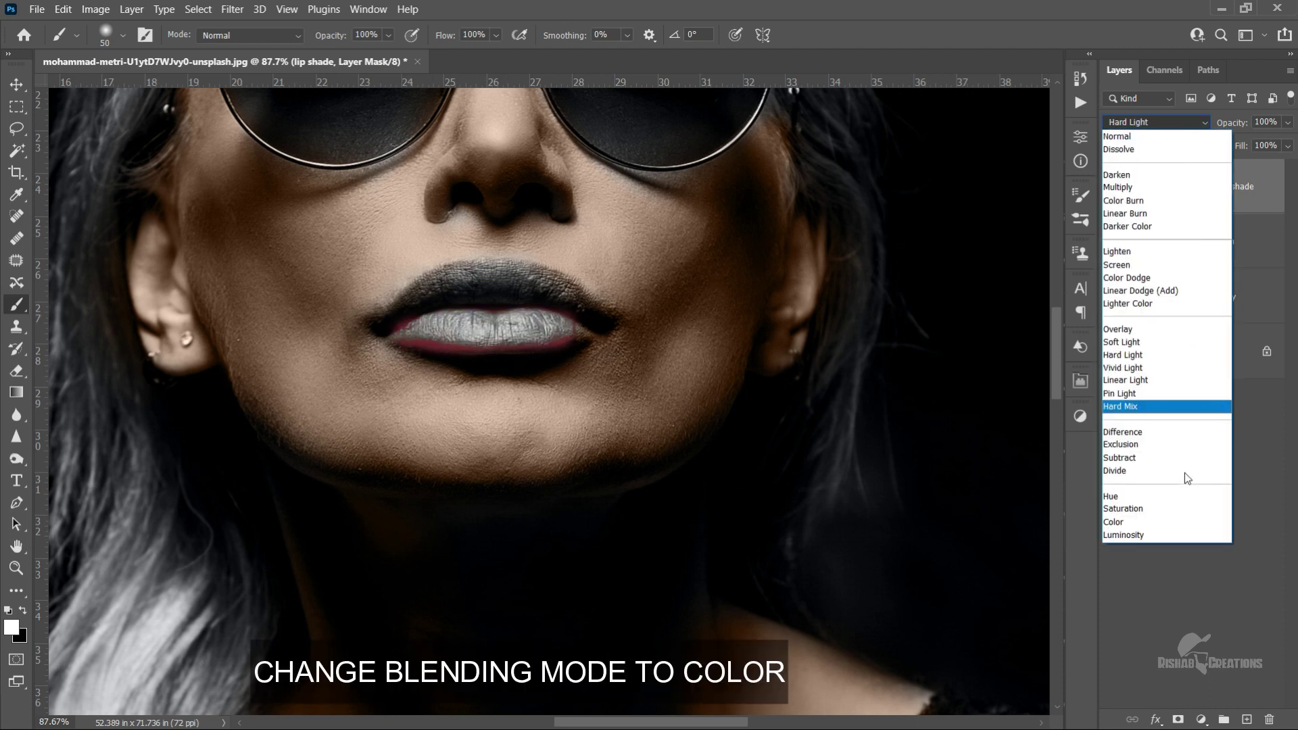
pyautogui.click(1162, 526)
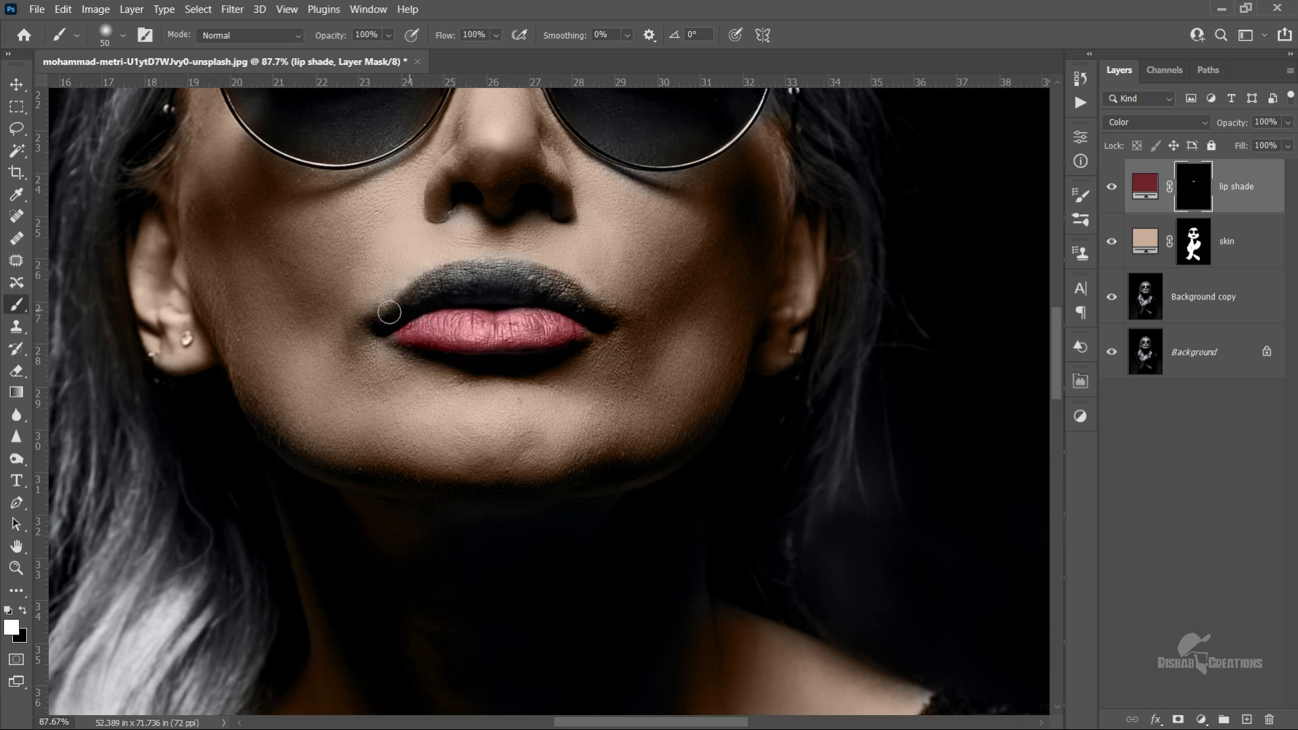
pyautogui.moveTo(391, 305)
pyautogui.mouseDown()
pyautogui.moveTo(527, 281)
pyautogui.moveTo(600, 315)
pyautogui.mouseUp()
pyautogui.moveTo(510, 273)
pyautogui.mouseDown()
pyautogui.moveTo(457, 274)
pyautogui.moveTo(399, 309)
pyautogui.mouseUp()
pyautogui.moveTo(515, 267); pyautogui.dragTo(549, 277)
pyautogui.scroll(-3, 598, 352)
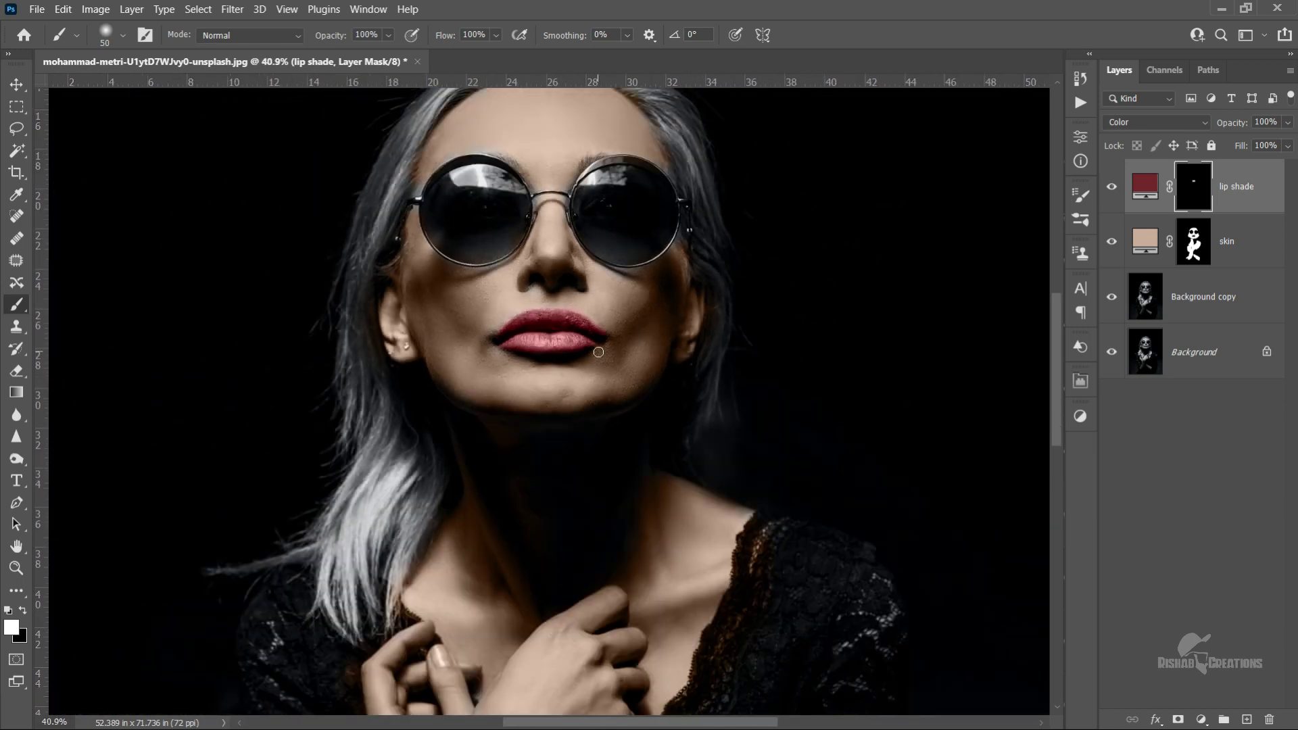
pyautogui.scroll(-2, 598, 352)
pyautogui.scroll(-2, 599, 352)
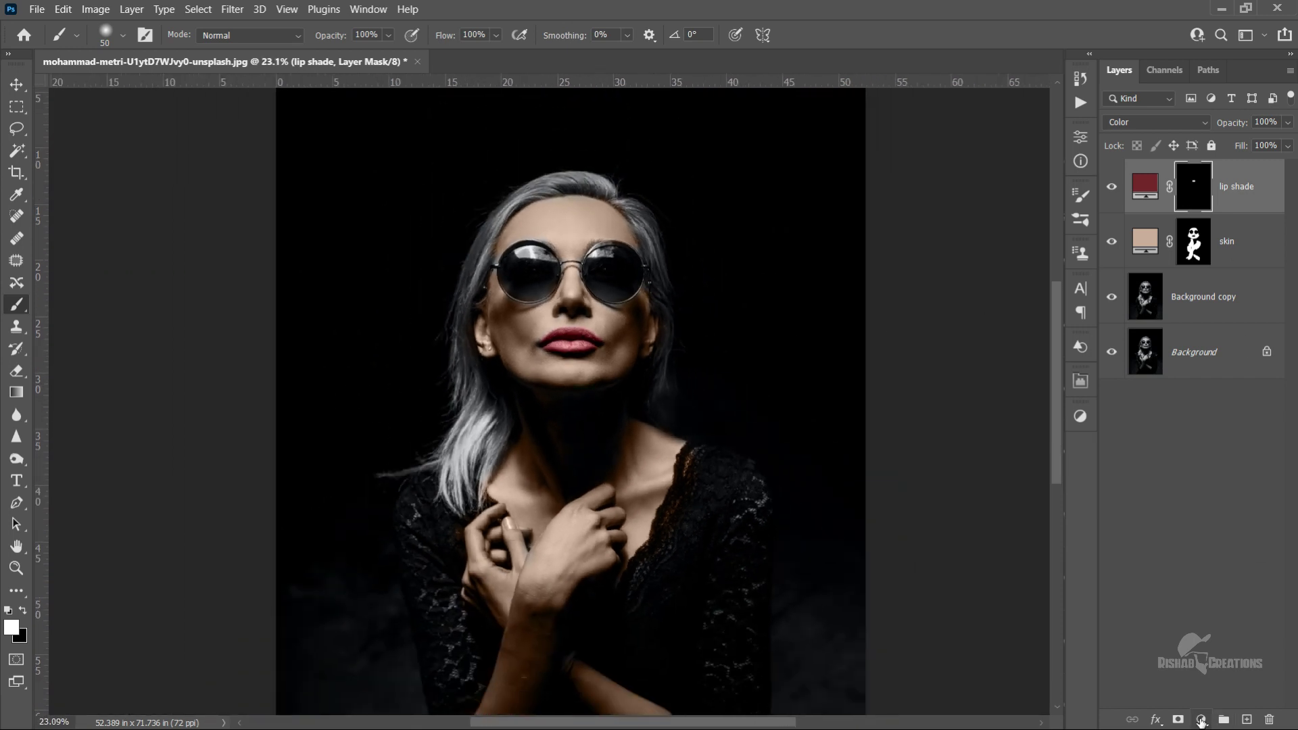
pyautogui.click(1202, 720)
# - Add an orange-brown Solid Color fill layer, hex a1682a, for the hair and select its mask
pyautogui.click(1223, 426)
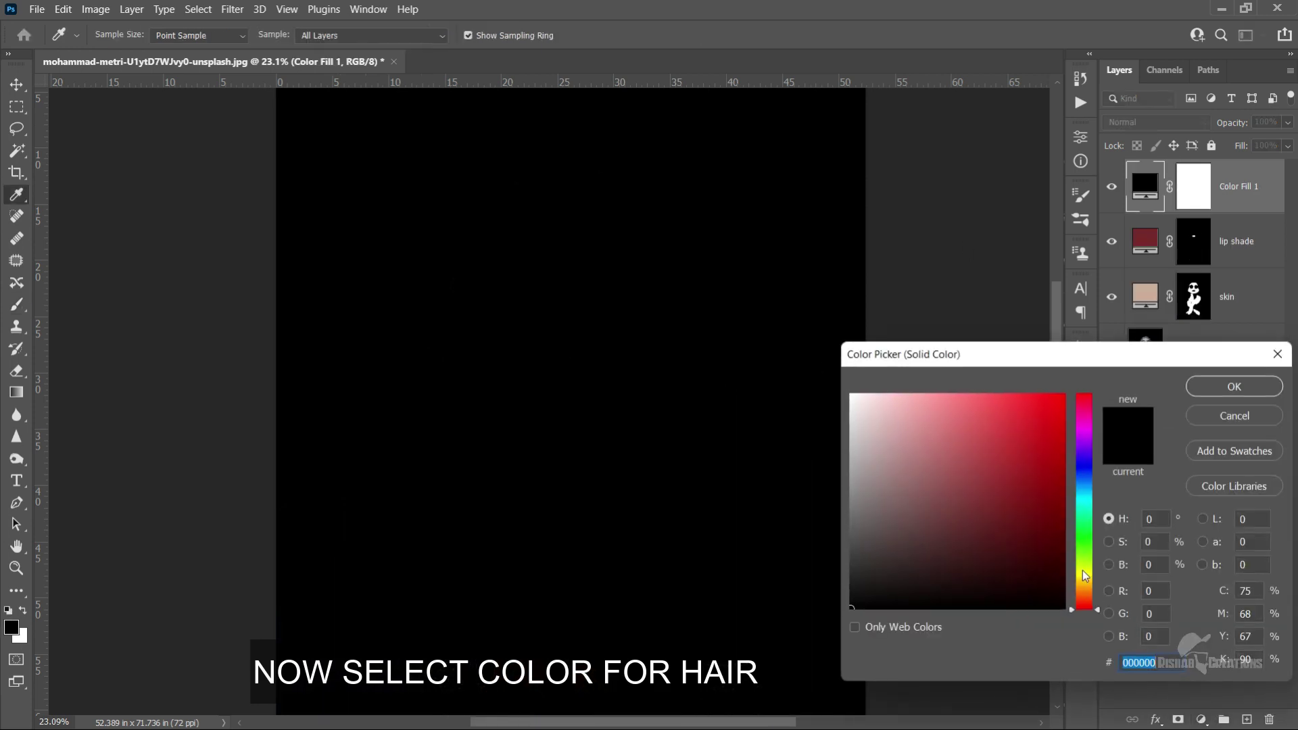
pyautogui.click(1095, 570)
pyautogui.click(902, 405)
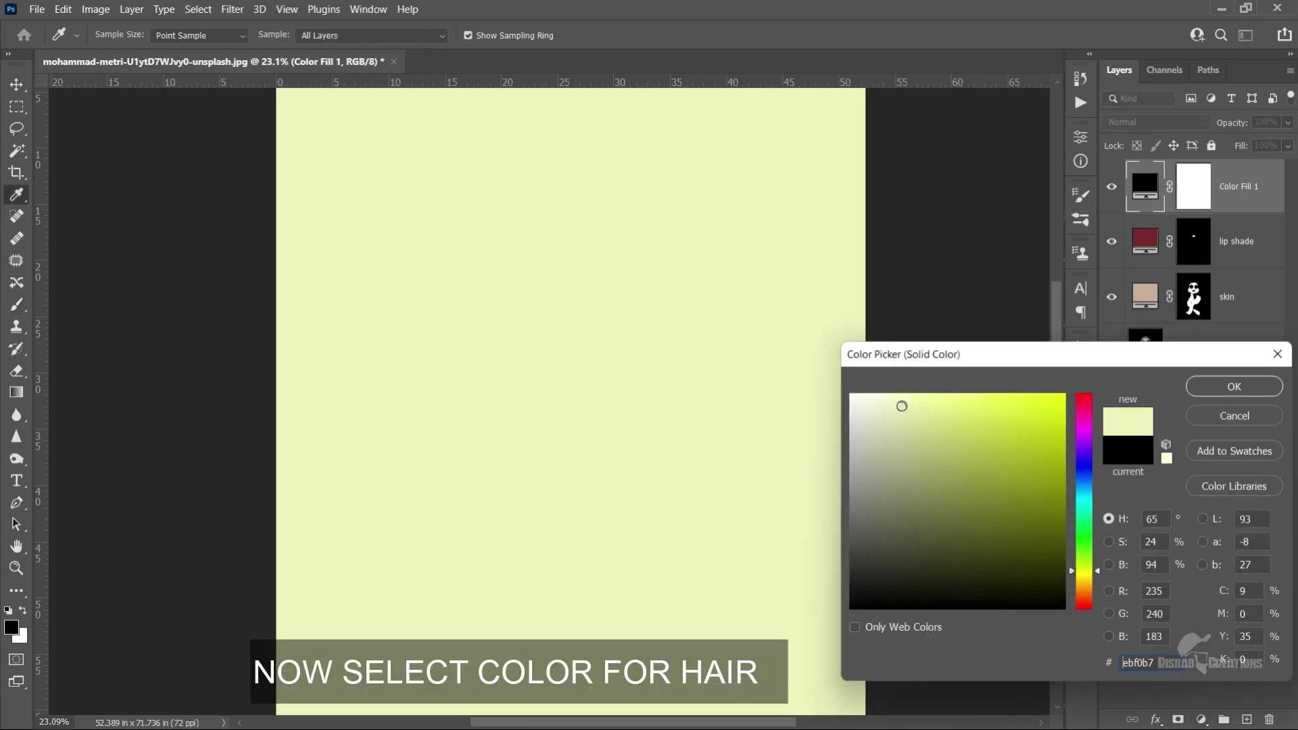
pyautogui.moveTo(906, 449); pyautogui.dragTo(895, 424)
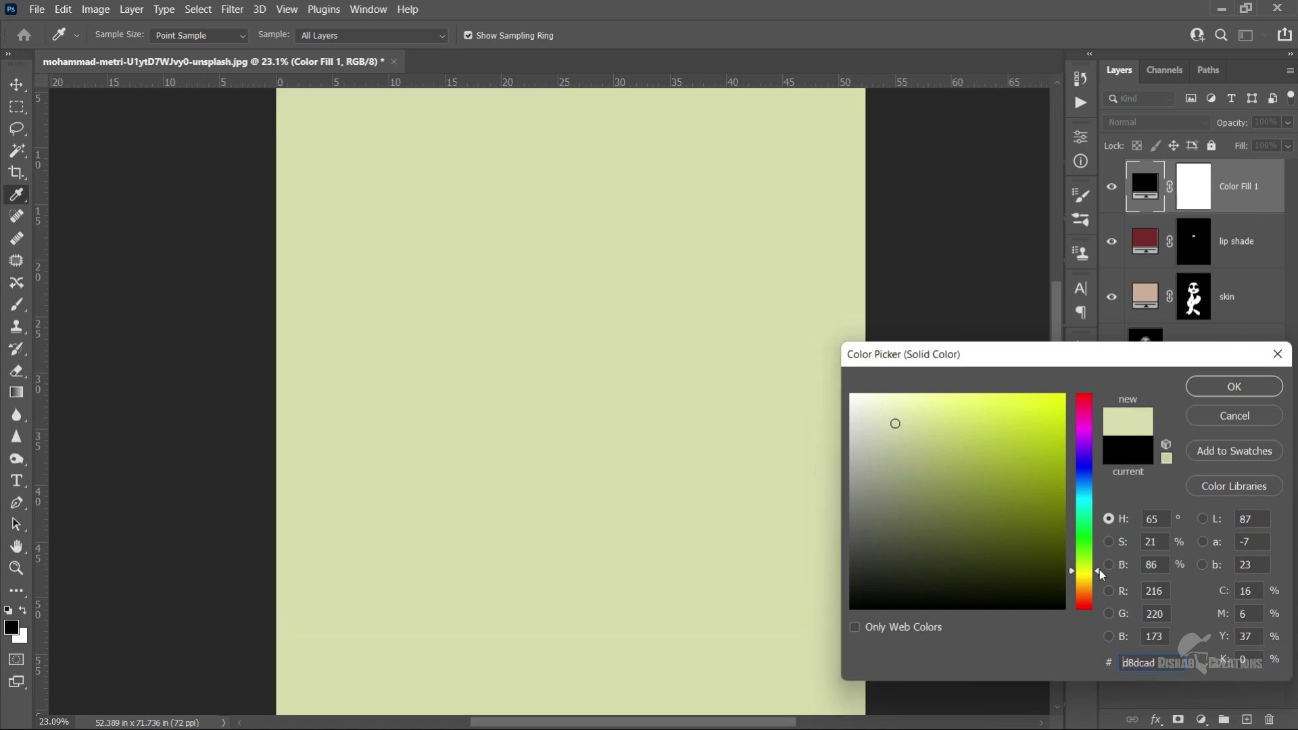
pyautogui.moveTo(1100, 569)
pyautogui.mouseDown()
pyautogui.moveTo(1097, 535)
pyautogui.moveTo(1111, 593)
pyautogui.mouseUp()
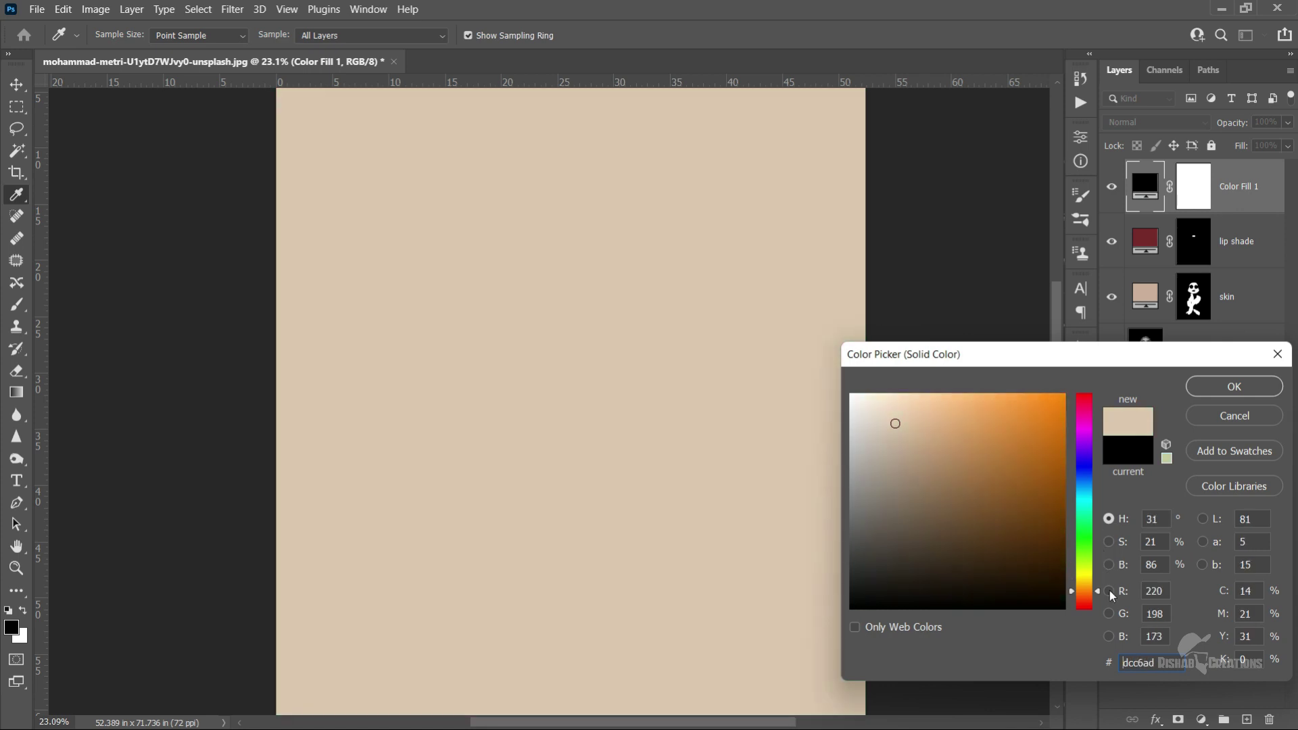
pyautogui.moveTo(935, 464)
pyautogui.mouseDown()
pyautogui.moveTo(977, 452)
pyautogui.moveTo(1009, 473)
pyautogui.mouseUp()
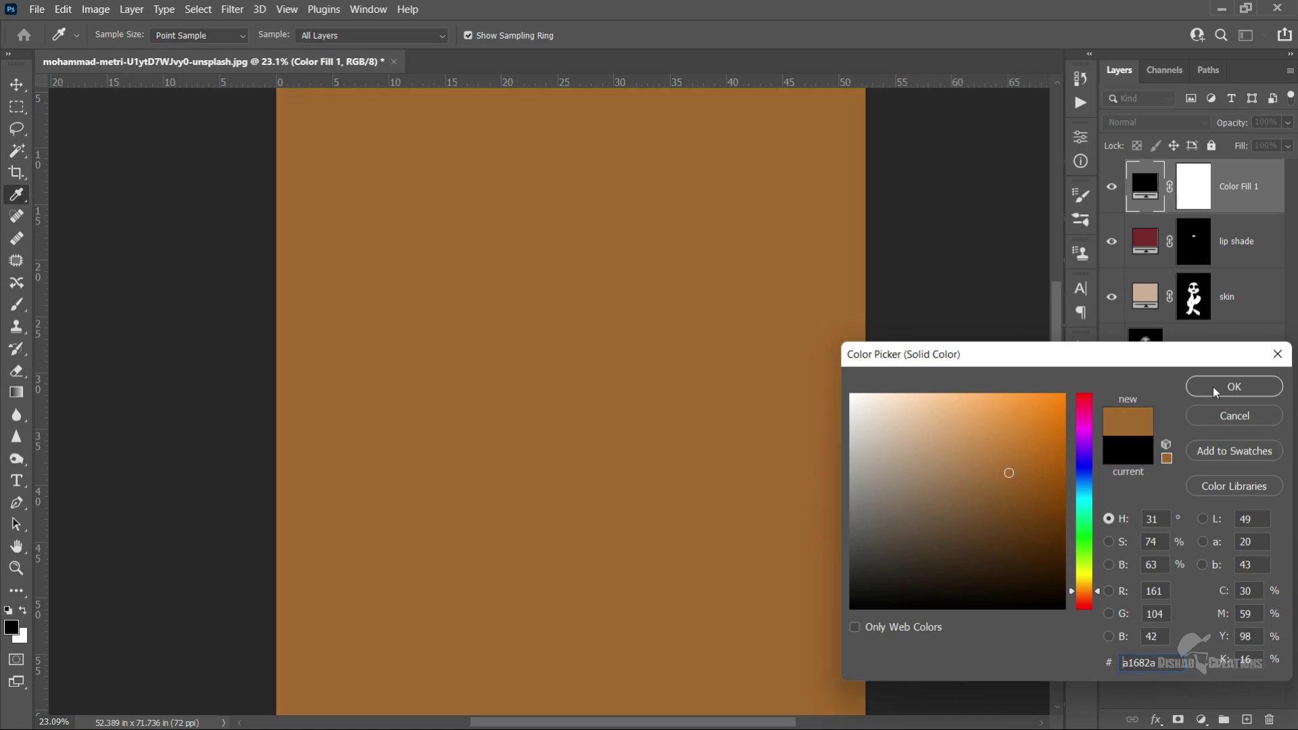
pyautogui.click(1213, 387)
pyautogui.click(1192, 196)
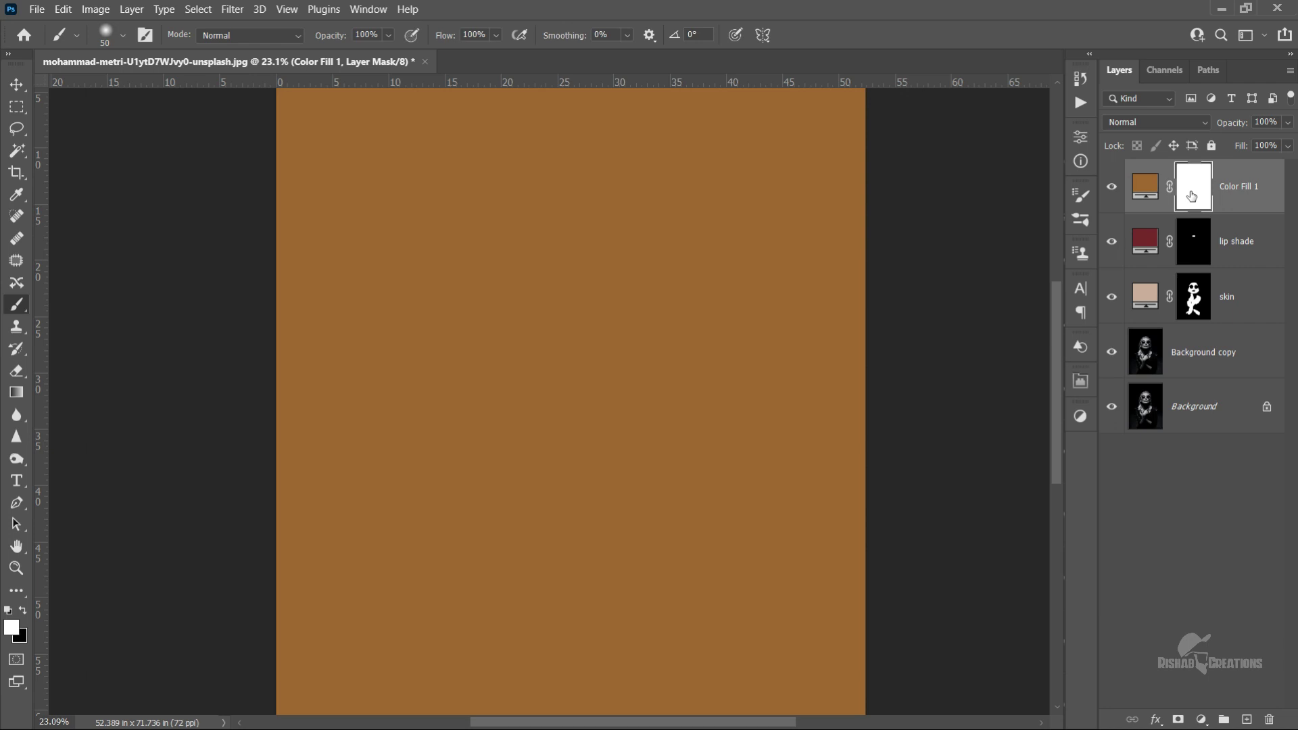
# - Invert the Color Fill 1 mask to hide the orange and set its blend mode to Color
pyautogui.hotkey('ctrl', 'i')
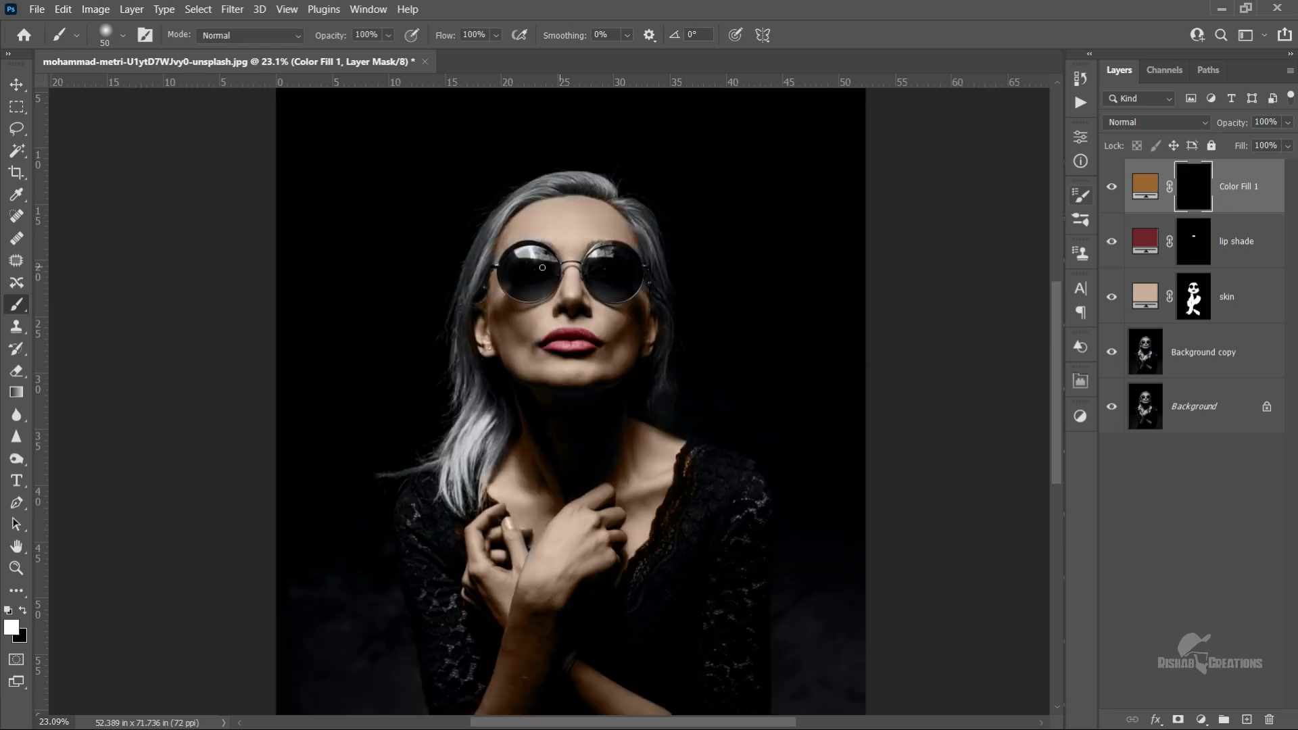
pyautogui.scroll(3, 522, 215)
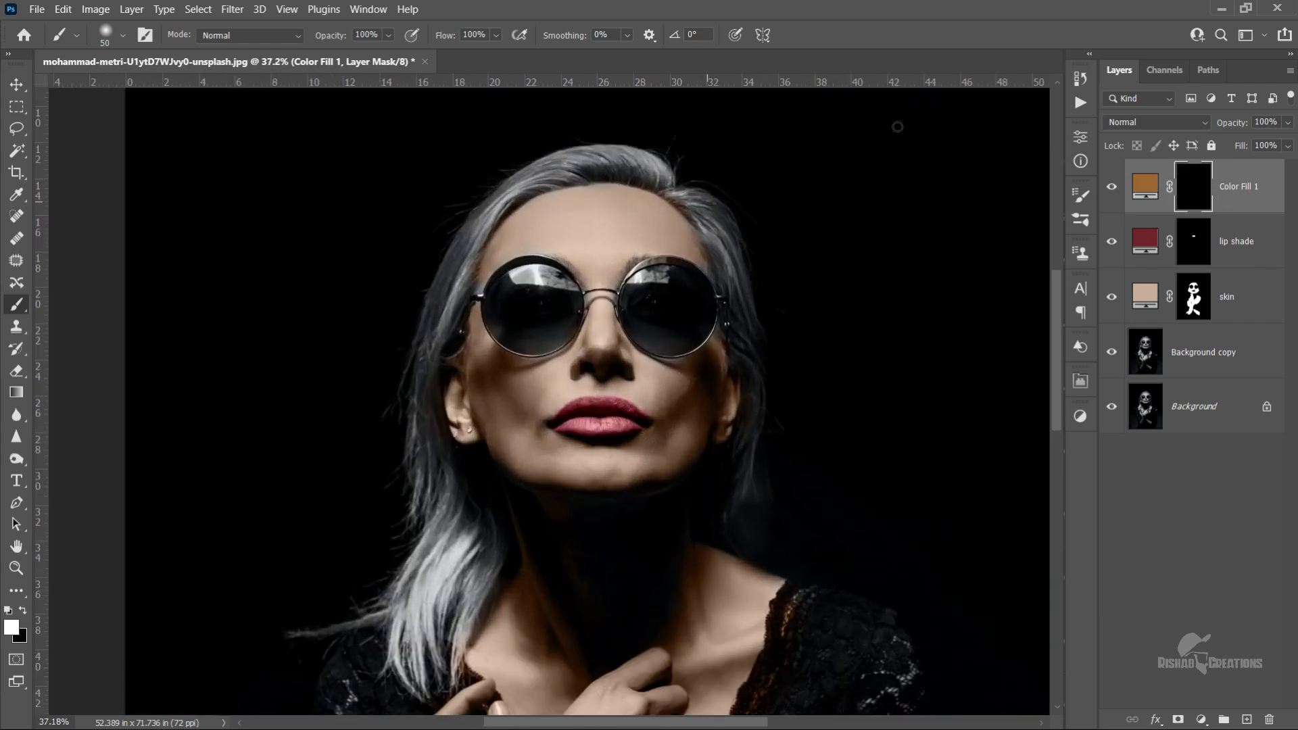
pyautogui.click(1150, 122)
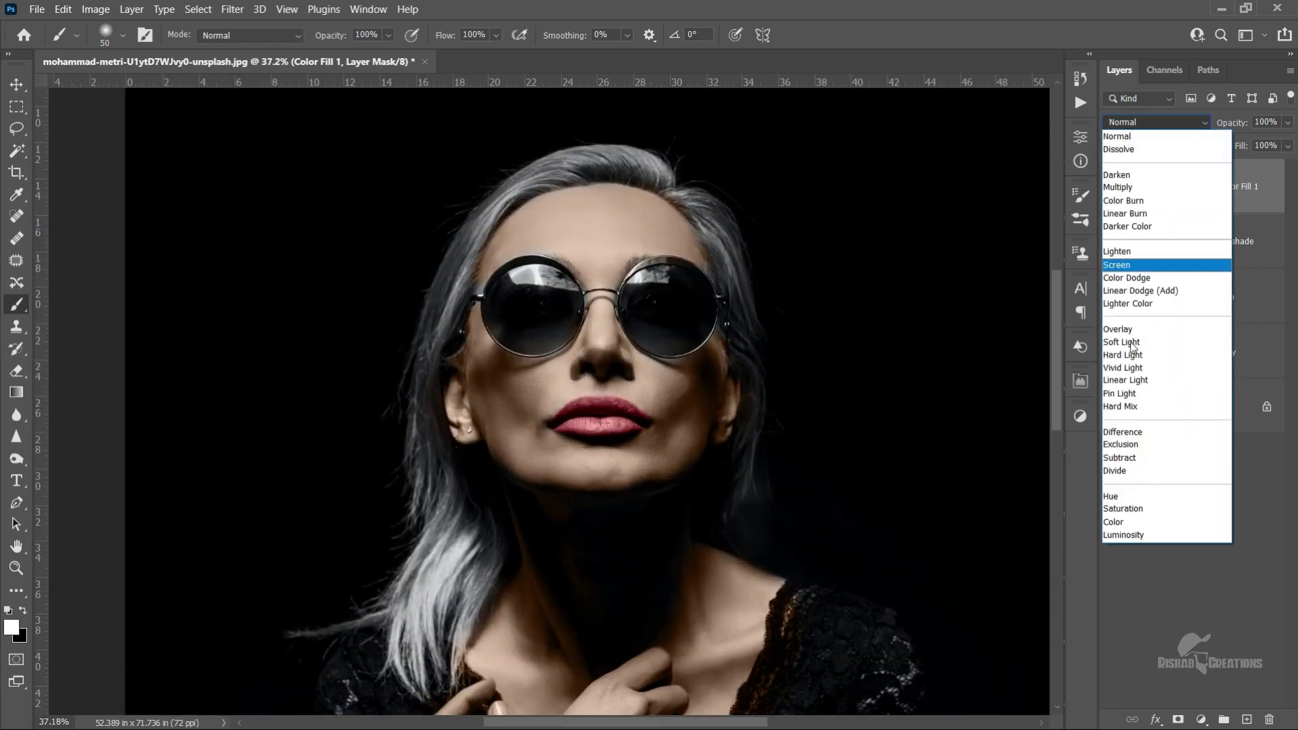
pyautogui.click(1131, 528)
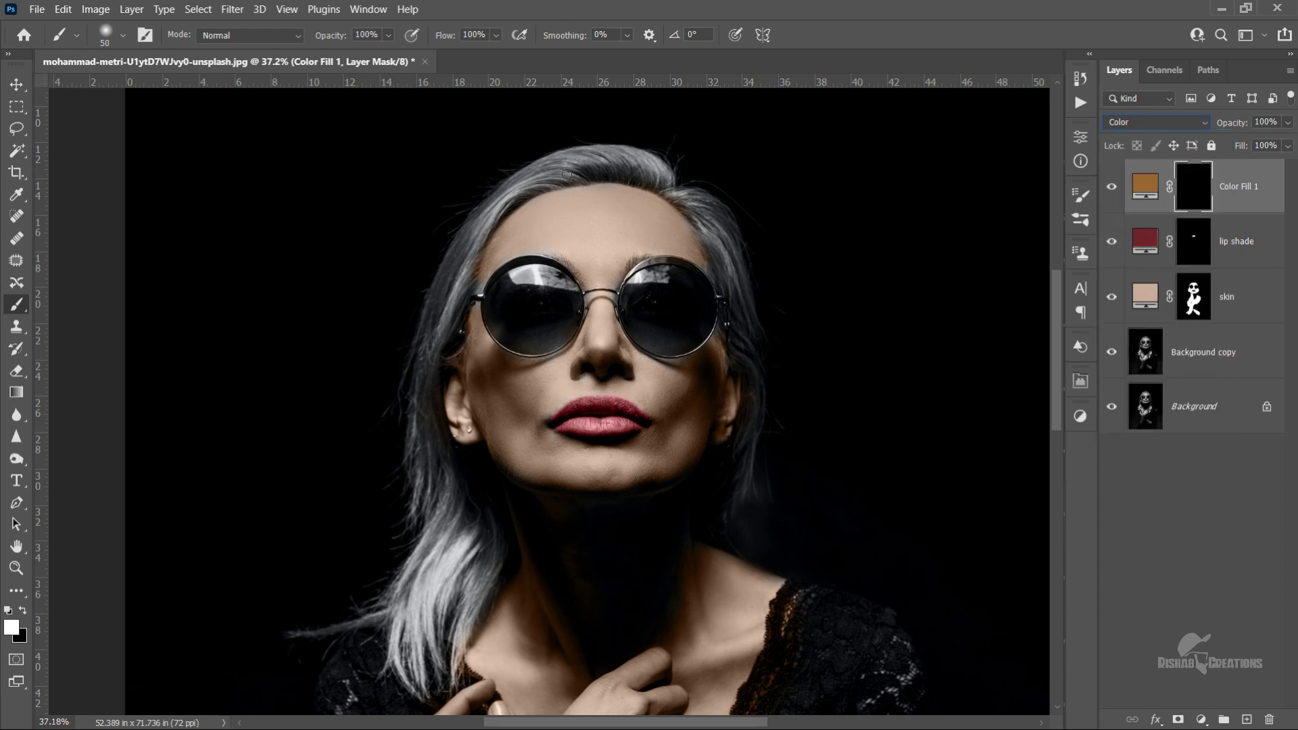
# - Paint white on the Color Fill 1 mask over the crown, left strands and right-side hair
pyautogui.click(599, 159)
pyautogui.moveTo(667, 180)
pyautogui.mouseDown()
pyautogui.moveTo(632, 158)
pyautogui.moveTo(522, 171)
pyautogui.mouseUp()
pyautogui.moveTo(435, 278)
pyautogui.mouseDown()
pyautogui.moveTo(463, 290)
pyautogui.moveTo(432, 386)
pyautogui.moveTo(445, 272)
pyautogui.moveTo(449, 325)
pyautogui.moveTo(417, 407)
pyautogui.moveTo(424, 351)
pyautogui.moveTo(423, 459)
pyautogui.mouseUp()
pyautogui.moveTo(414, 353)
pyautogui.mouseDown()
pyautogui.moveTo(430, 367)
pyautogui.moveTo(396, 440)
pyautogui.mouseUp()
pyautogui.moveTo(414, 351); pyautogui.dragTo(412, 498)
pyautogui.press(']')
pyautogui.press(']')
pyautogui.press(']')
pyautogui.moveTo(479, 519)
pyautogui.mouseDown()
pyautogui.moveTo(480, 605)
pyautogui.moveTo(449, 597)
pyautogui.moveTo(389, 617)
pyautogui.moveTo(418, 551)
pyautogui.moveTo(415, 678)
pyautogui.moveTo(450, 660)
pyautogui.mouseUp()
pyautogui.moveTo(362, 627); pyautogui.dragTo(273, 627)
pyautogui.moveTo(692, 199)
pyautogui.mouseDown()
pyautogui.moveTo(757, 371)
pyautogui.moveTo(731, 296)
pyautogui.moveTo(754, 409)
pyautogui.moveTo(733, 525)
pyautogui.moveTo(754, 449)
pyautogui.moveTo(751, 502)
pyautogui.moveTo(736, 272)
pyautogui.moveTo(737, 342)
pyautogui.mouseUp()
# - Reopen the hair fill's Color Picker and try brown, near-black, green, purple and teal shades
pyautogui.scroll(-3, 723, 331)
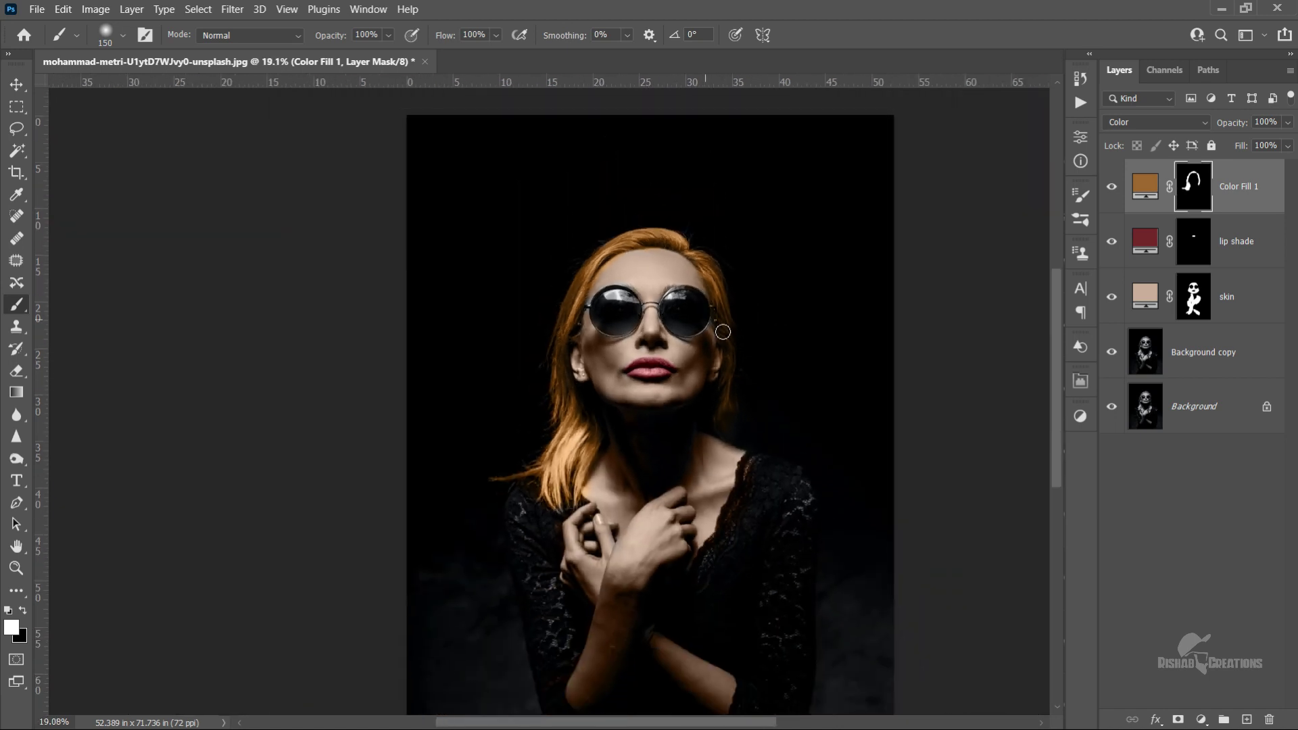
pyautogui.doubleClick(1145, 184)
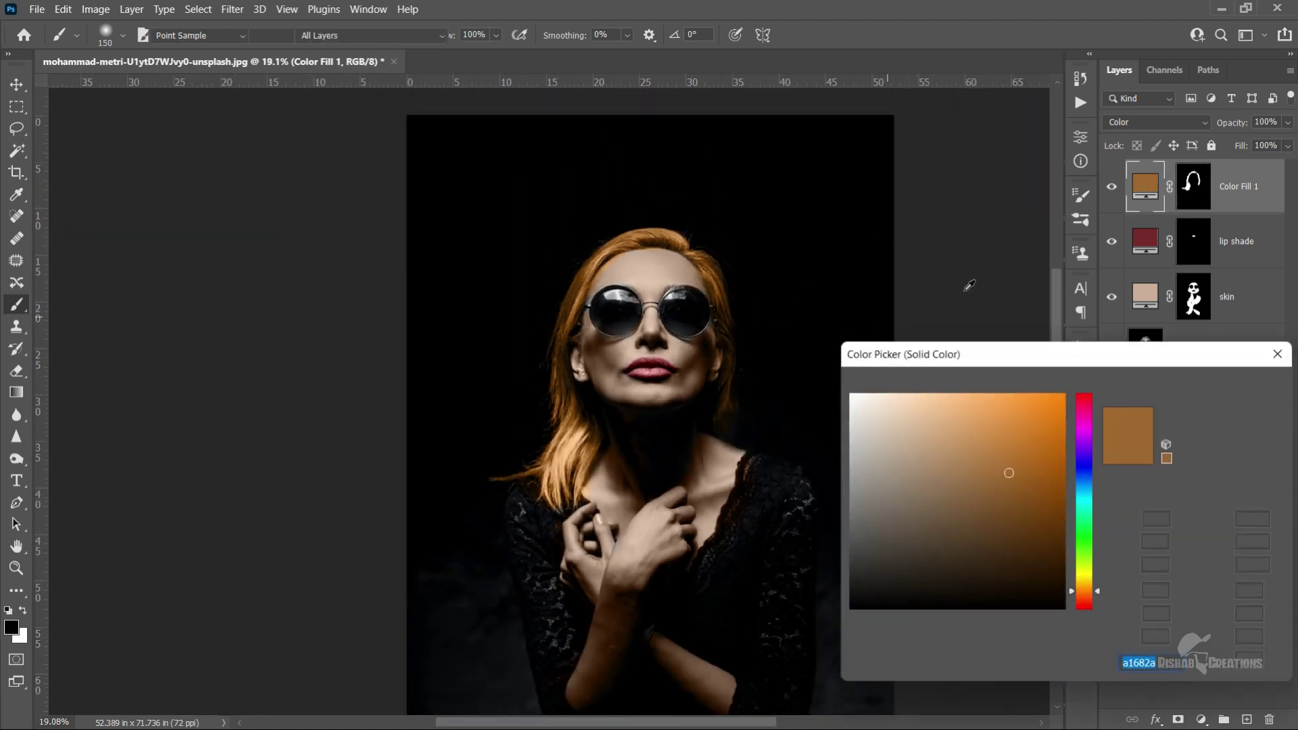
pyautogui.moveTo(945, 429); pyautogui.dragTo(918, 498)
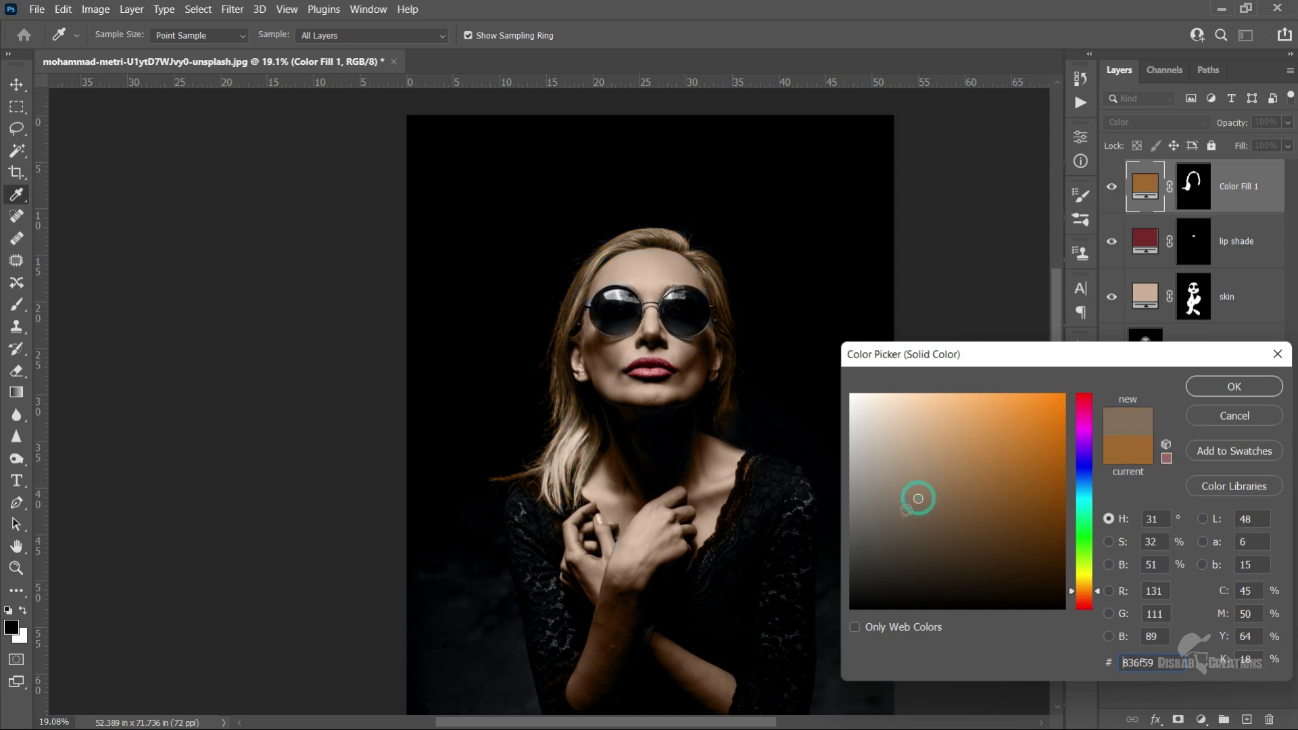
pyautogui.moveTo(906, 510)
pyautogui.mouseDown()
pyautogui.moveTo(898, 562)
pyautogui.moveTo(872, 375)
pyautogui.moveTo(1054, 604)
pyautogui.mouseUp()
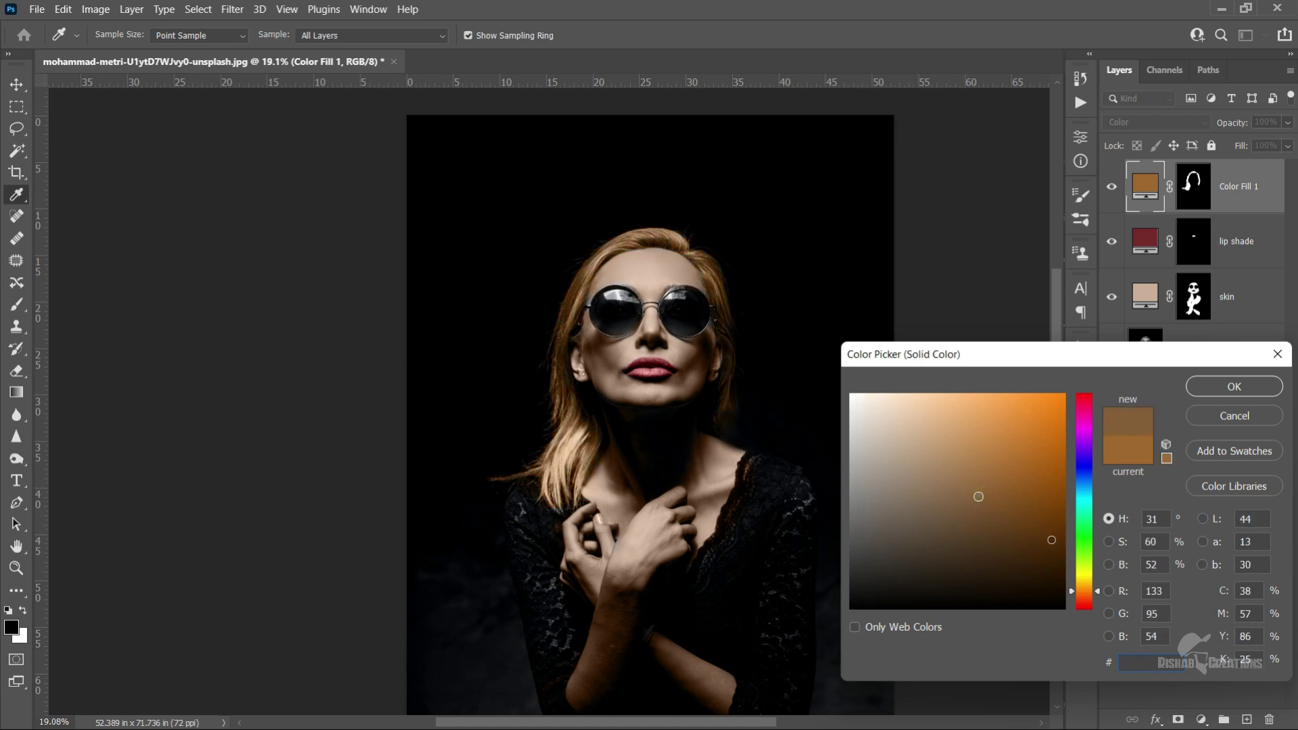
pyautogui.click(1086, 550)
pyautogui.click(1044, 451)
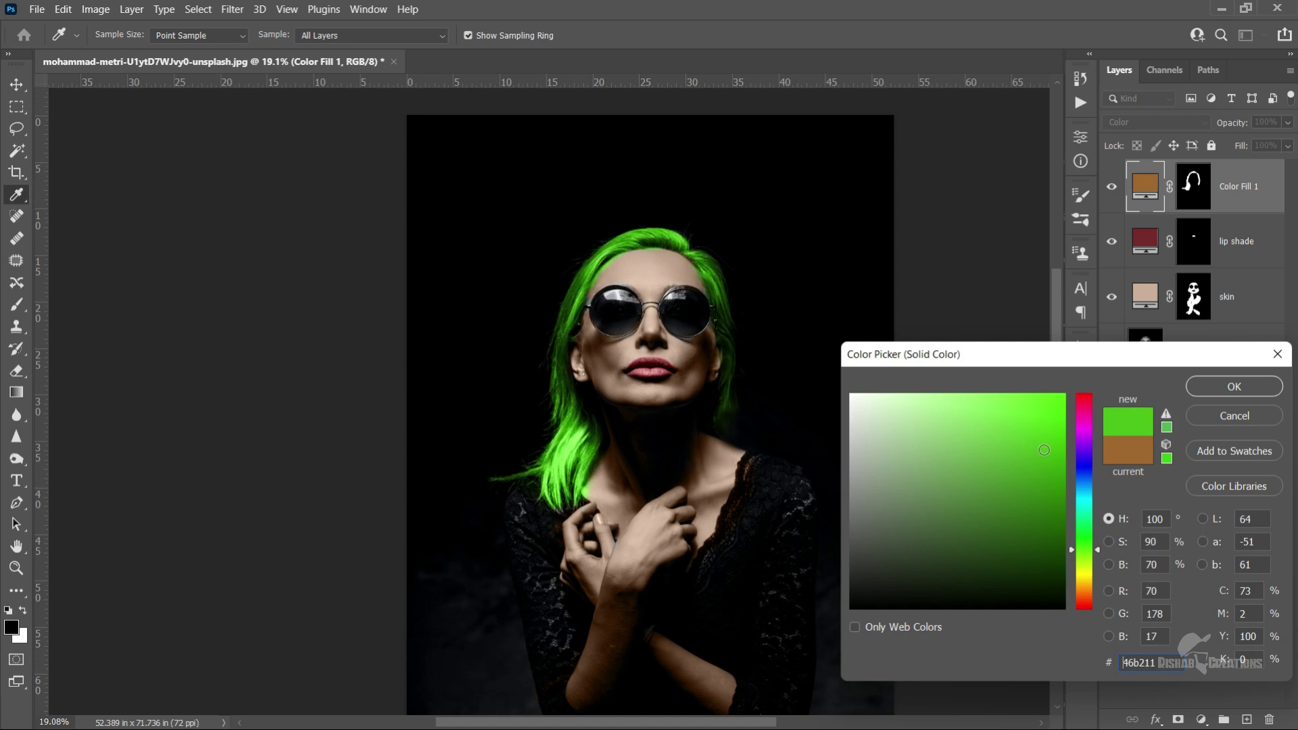
pyautogui.click(1085, 440)
pyautogui.click(1048, 487)
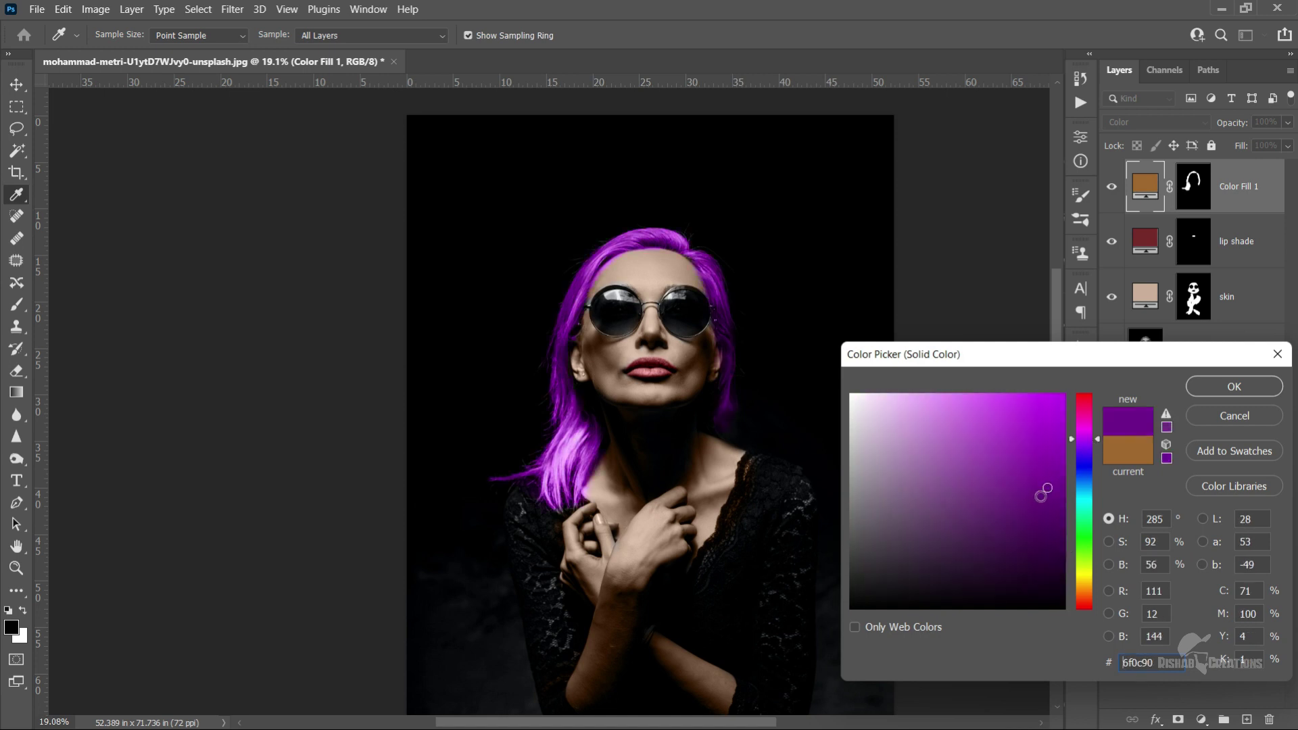
pyautogui.click(1081, 504)
pyautogui.moveTo(1083, 501); pyautogui.dragTo(1083, 496)
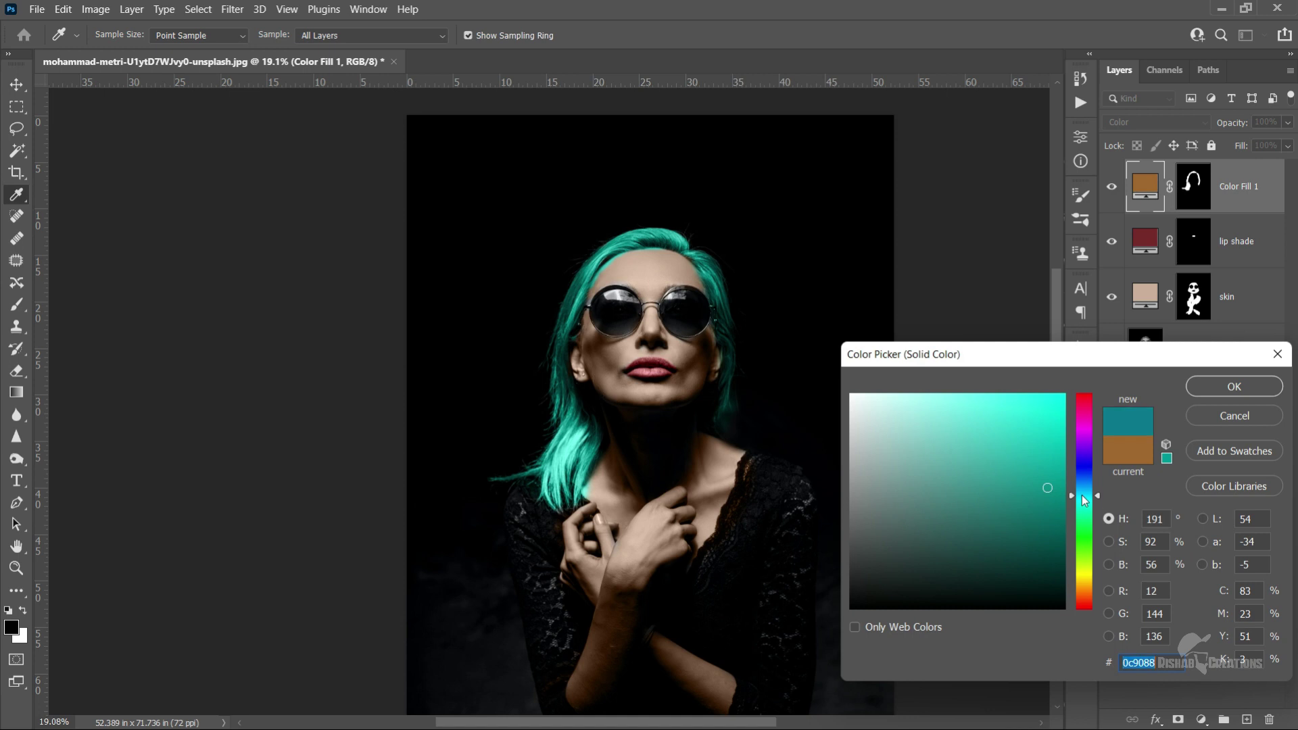
pyautogui.click(1082, 439)
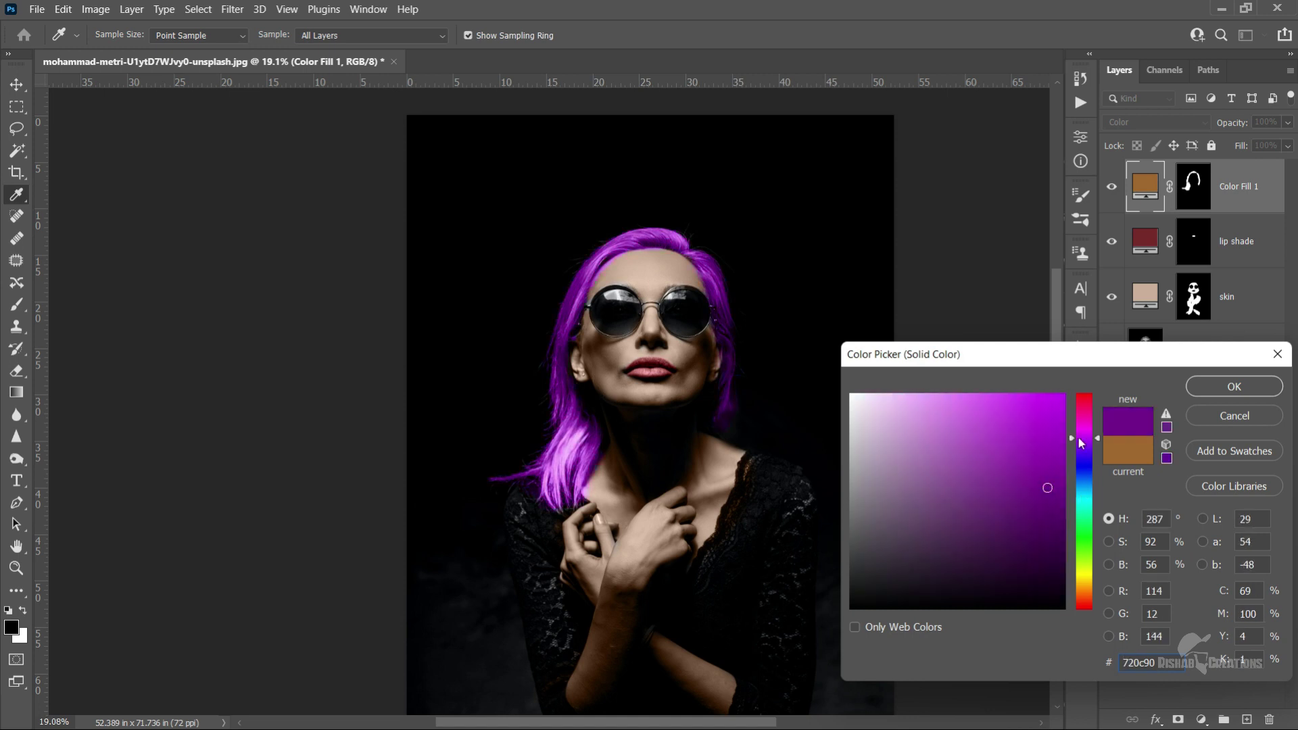
# - Settle the hair fill on pale cream f6eeda after trying red-pink and yellow-green
pyautogui.click(1087, 401)
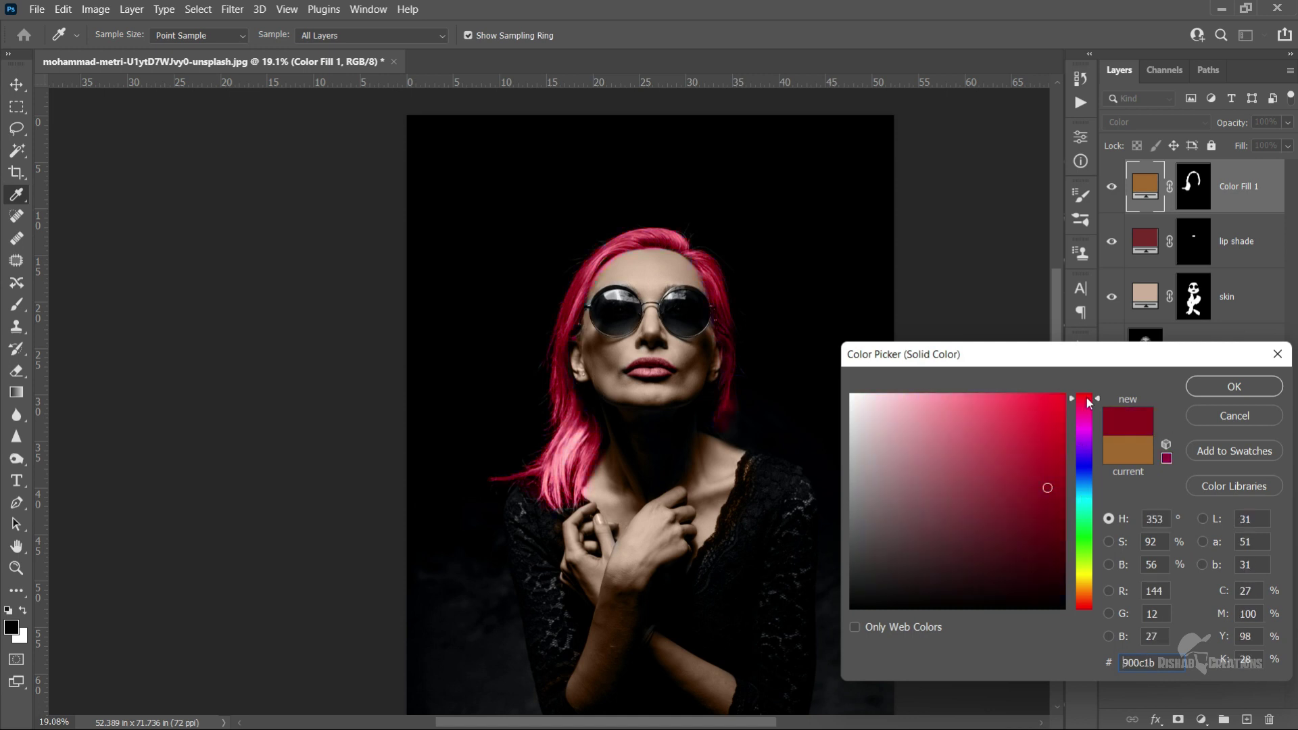
pyautogui.click(1084, 572)
pyautogui.moveTo(1054, 546)
pyautogui.mouseDown()
pyautogui.moveTo(936, 469)
pyautogui.moveTo(883, 413)
pyautogui.moveTo(888, 459)
pyautogui.moveTo(909, 428)
pyautogui.mouseUp()
pyautogui.click(853, 399)
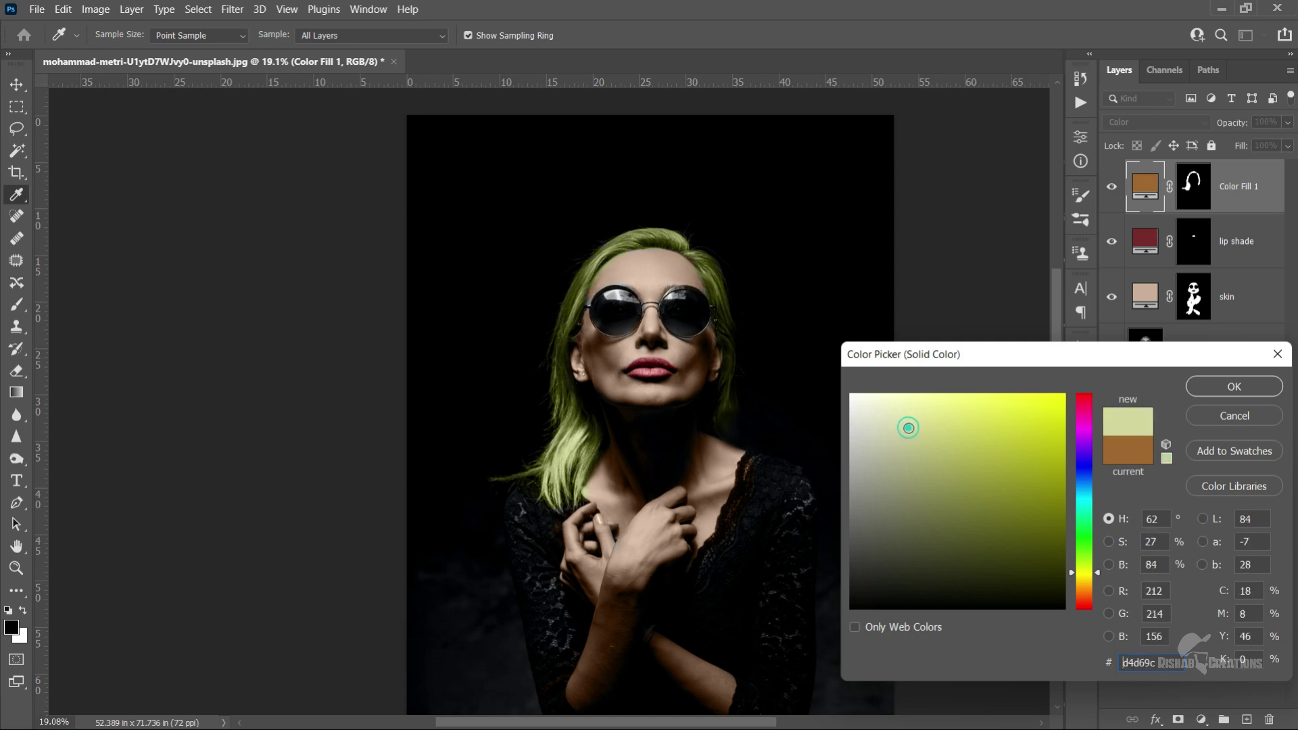
pyautogui.moveTo(1078, 573); pyautogui.dragTo(1078, 584)
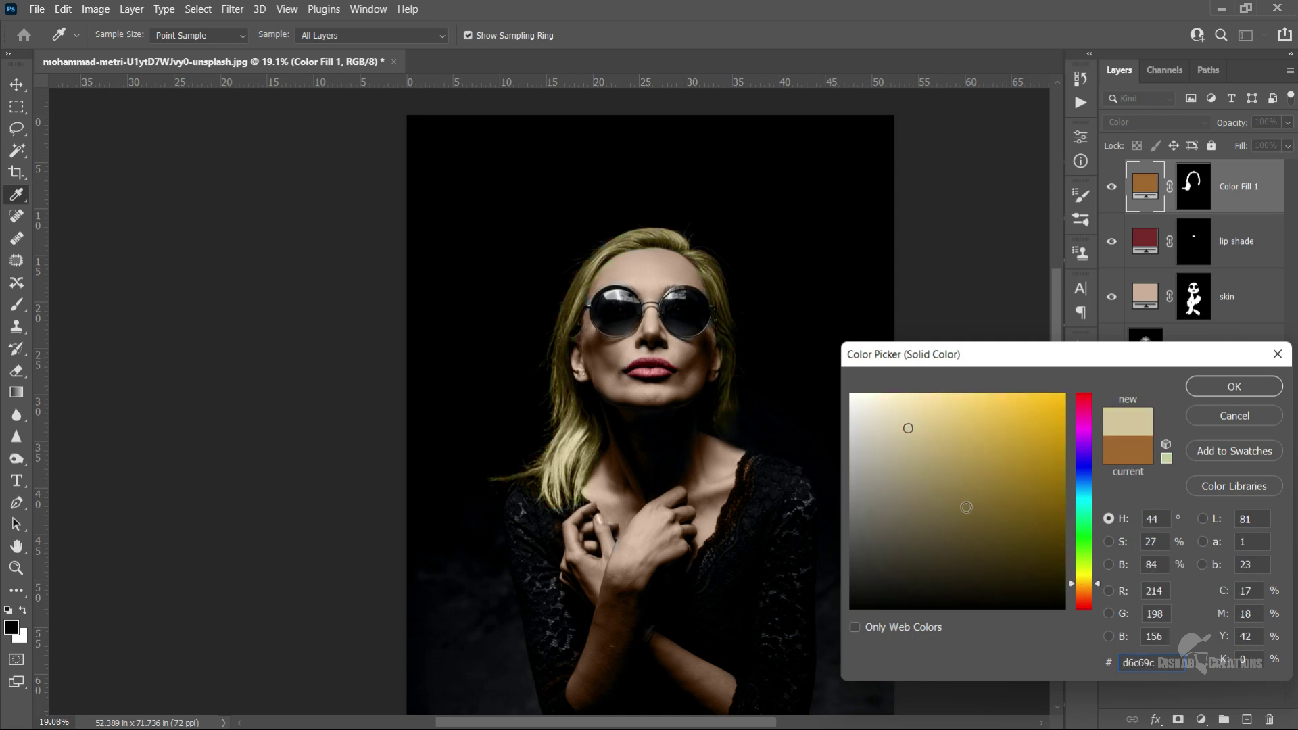
pyautogui.click(890, 405)
pyautogui.moveTo(889, 404); pyautogui.dragTo(873, 401)
pyautogui.click(1229, 389)
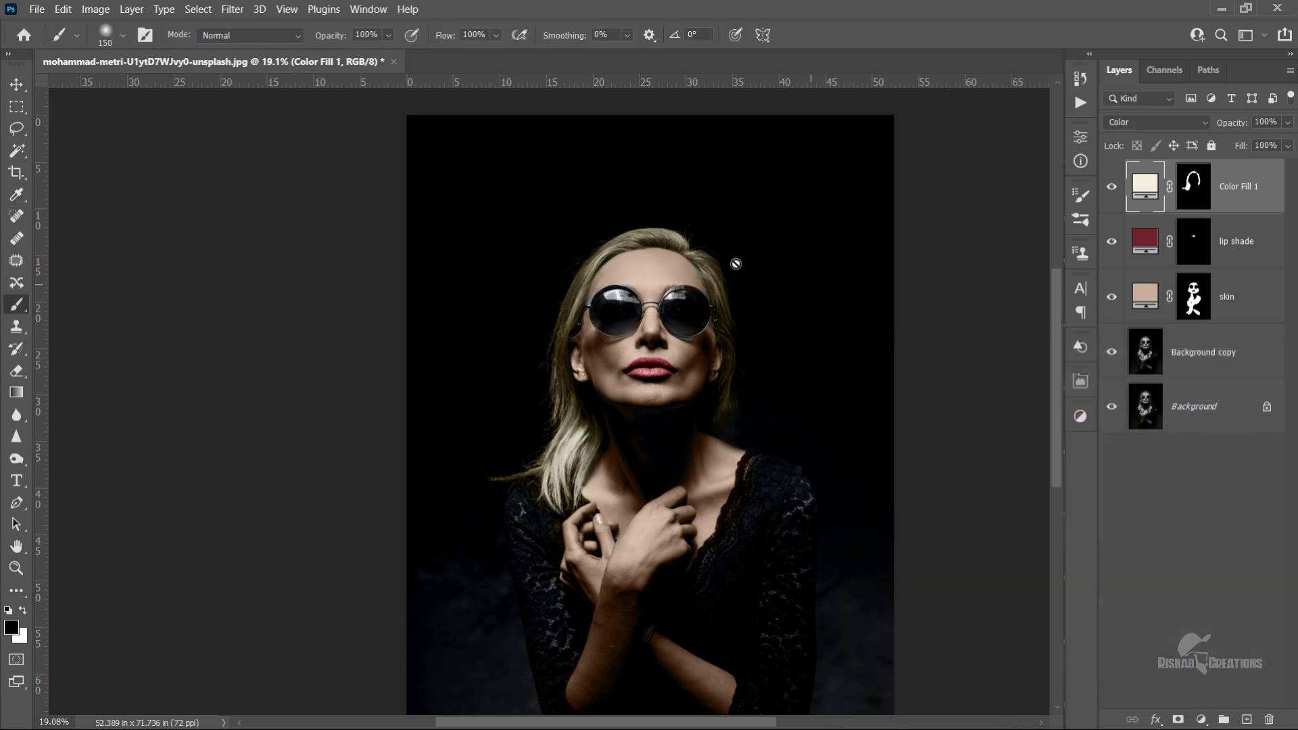
# - Zoom in on the face and rename the Color Fill 1 layer to 'hair color'
pyautogui.scroll(-3, 727, 289)
pyautogui.scroll(2, 544, 319)
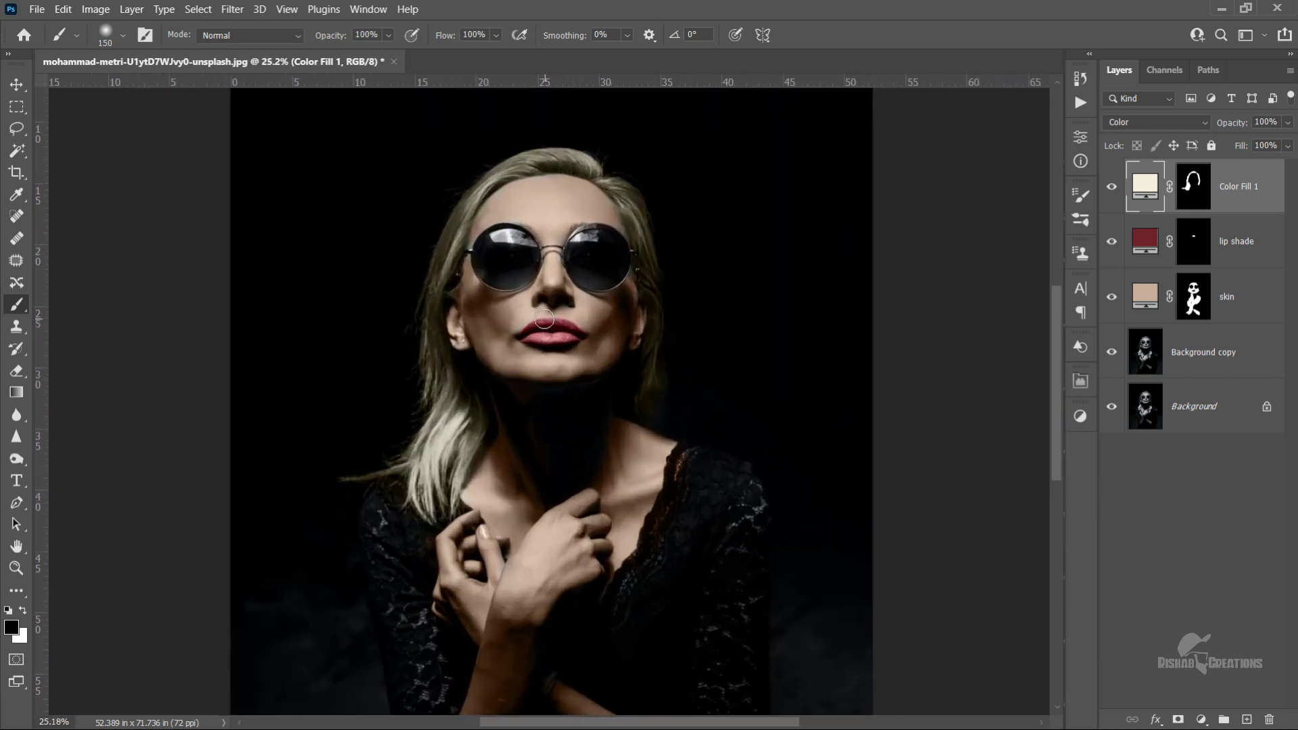
pyautogui.scroll(2, 605, 232)
pyautogui.scroll(1, 605, 232)
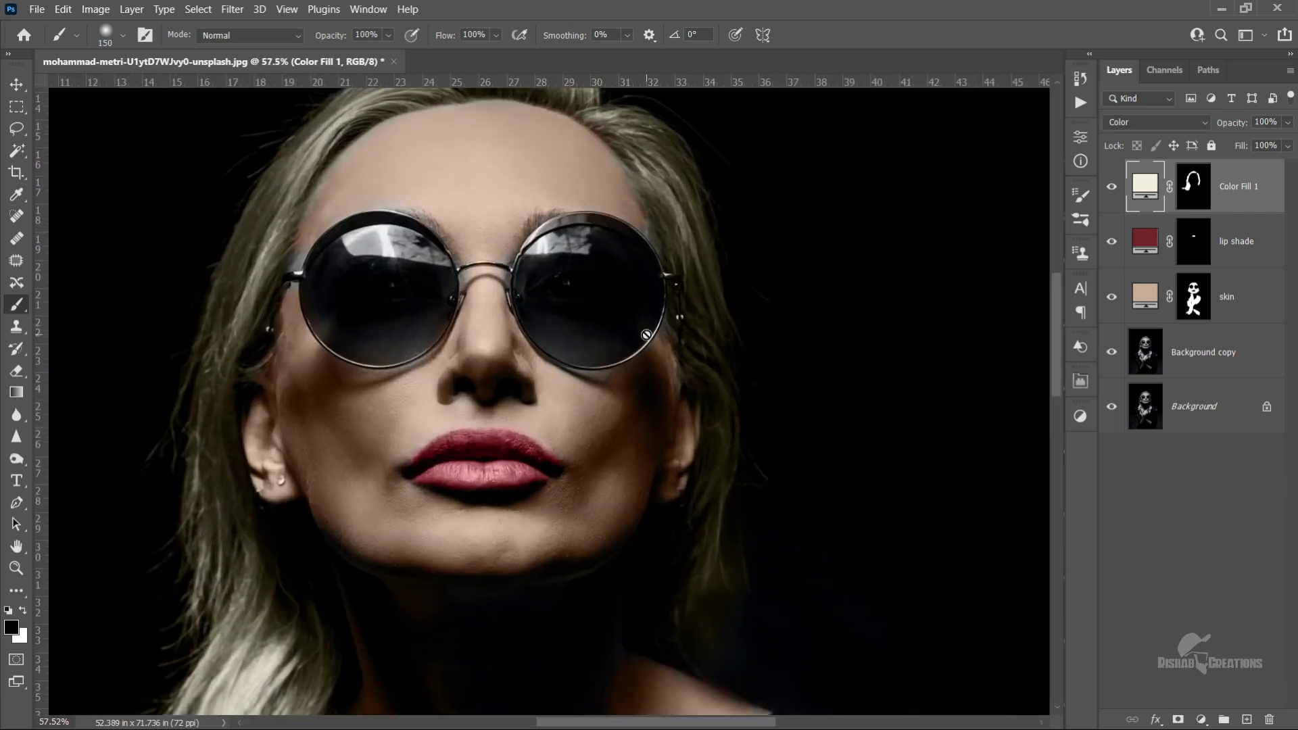
pyautogui.doubleClick(1243, 187)
pyautogui.write('hair color')
pyautogui.press('Return')
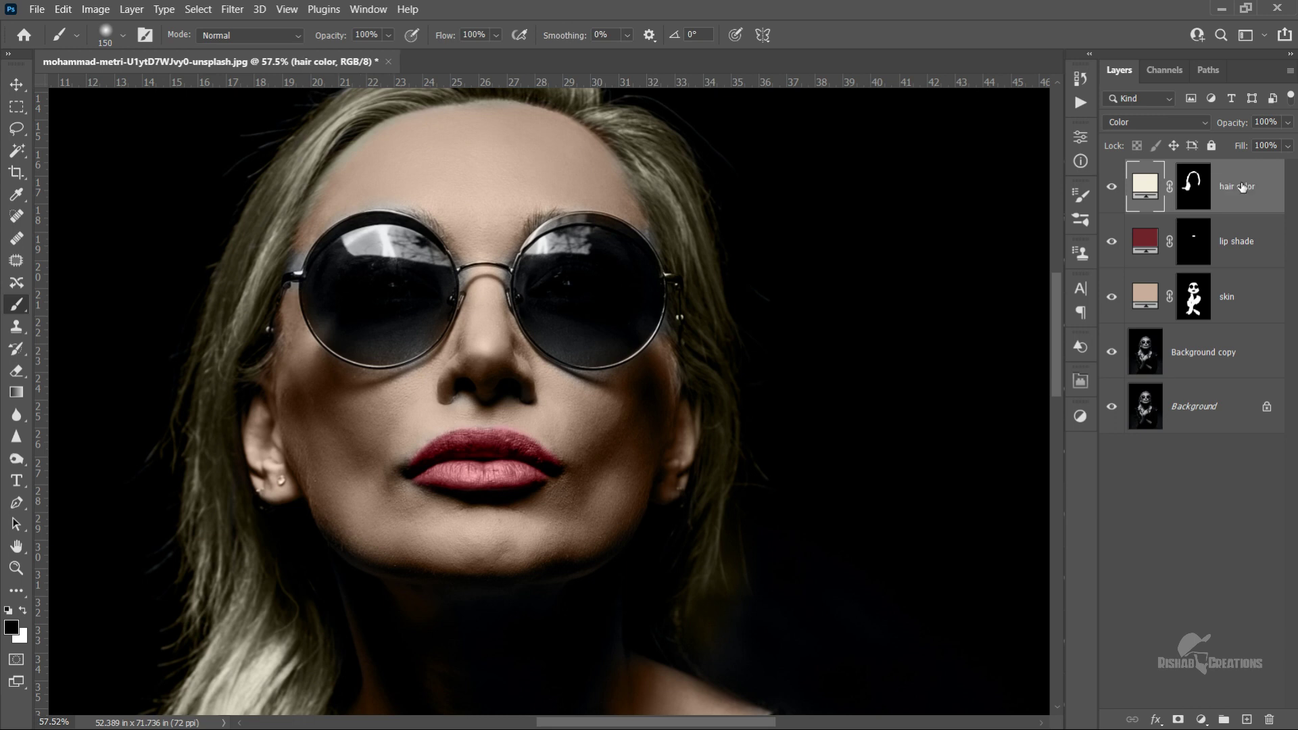
# - Add a new Solid Color fill layer in near-black brown, hex 1a1009
pyautogui.click(1201, 720)
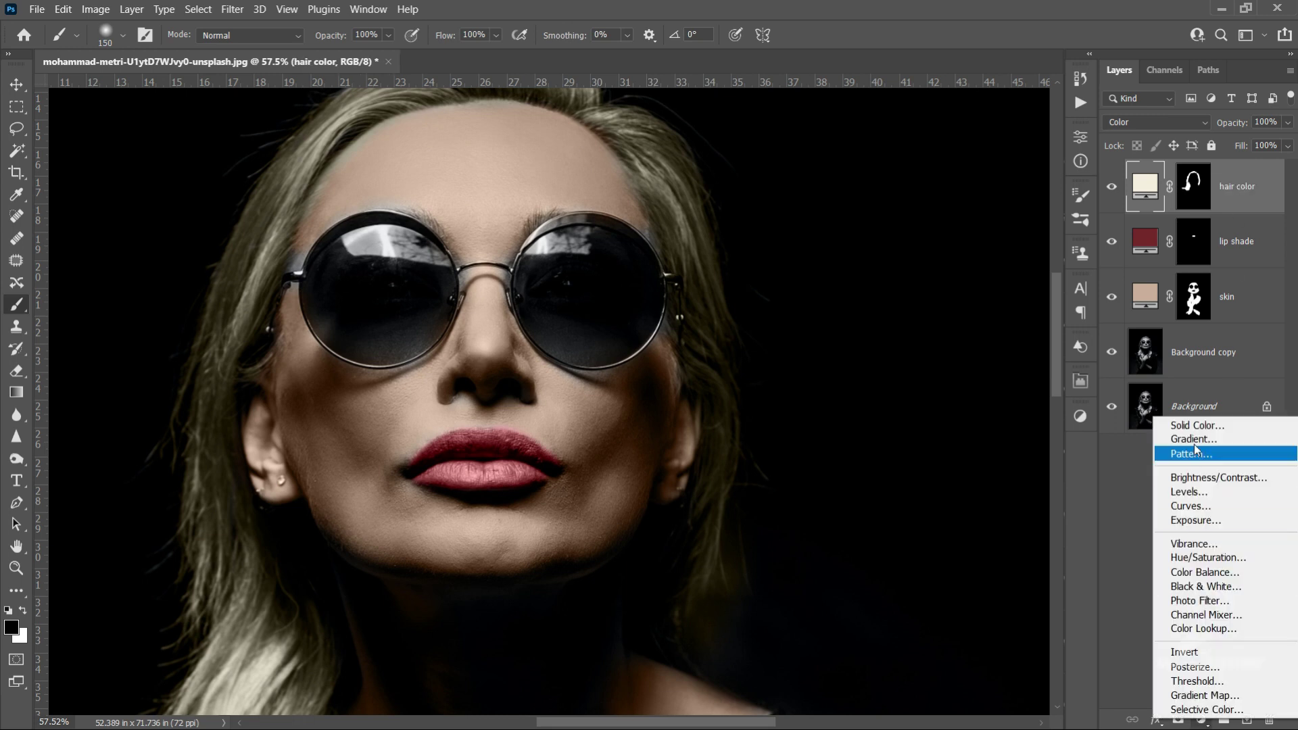
pyautogui.click(1193, 425)
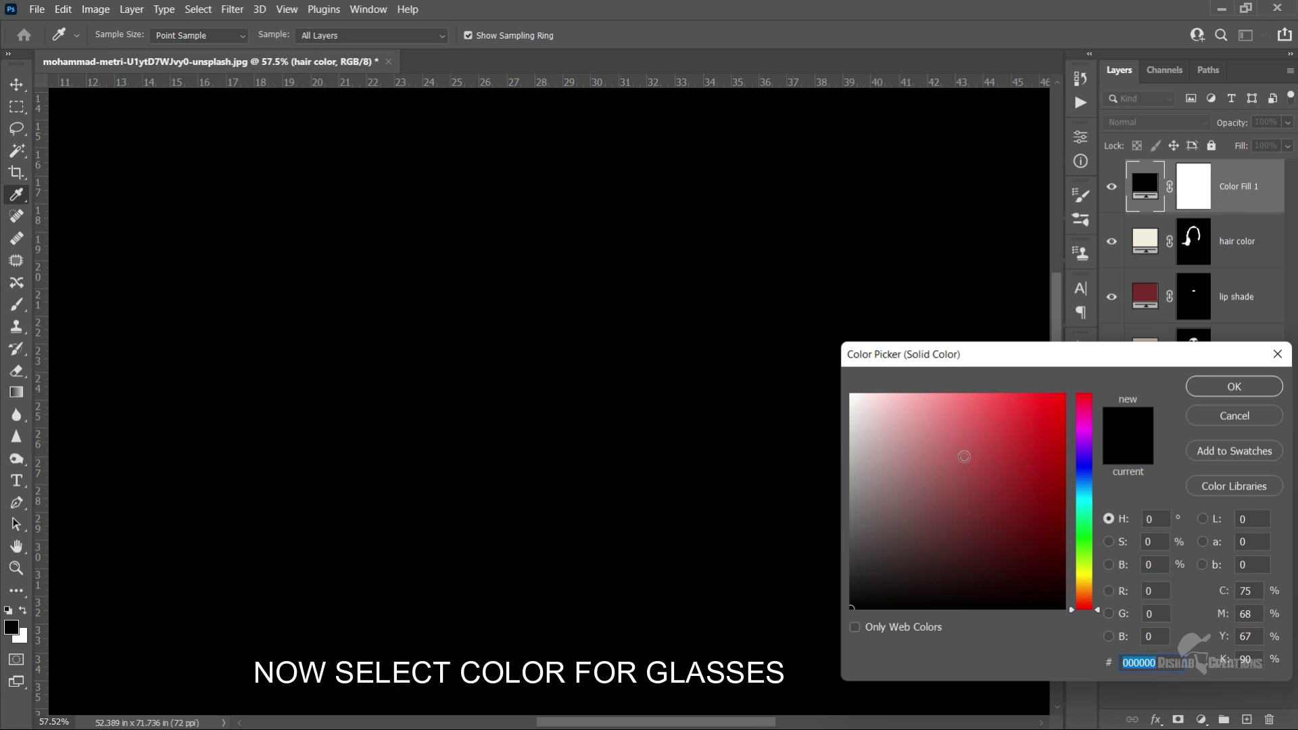
pyautogui.click(1085, 595)
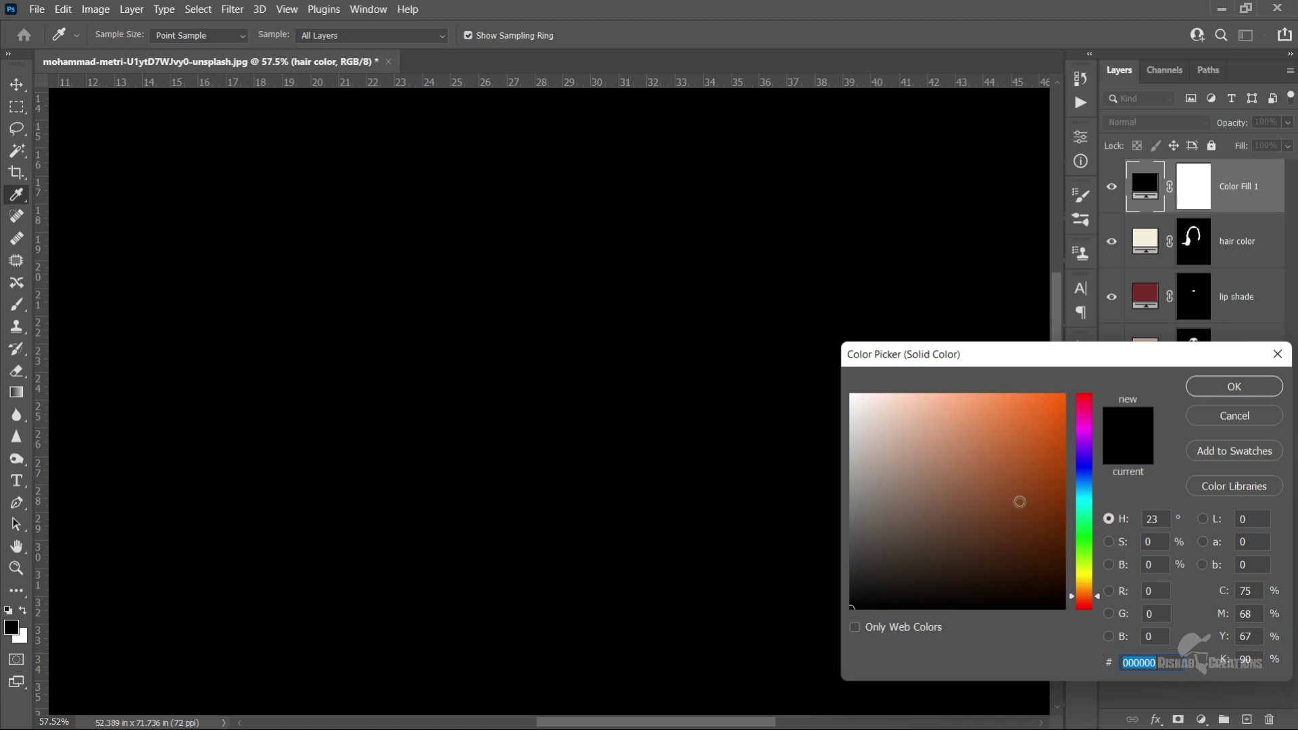
pyautogui.moveTo(988, 546); pyautogui.dragTo(987, 588)
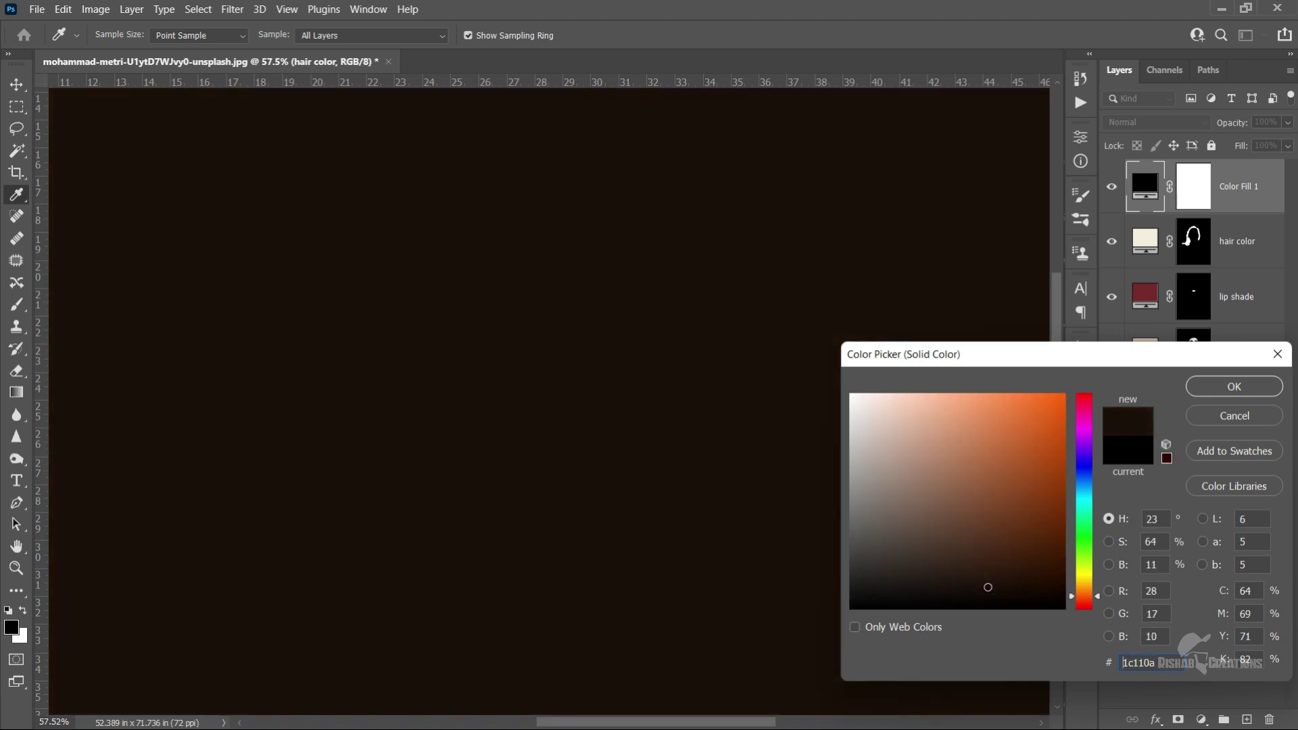
pyautogui.click(1234, 387)
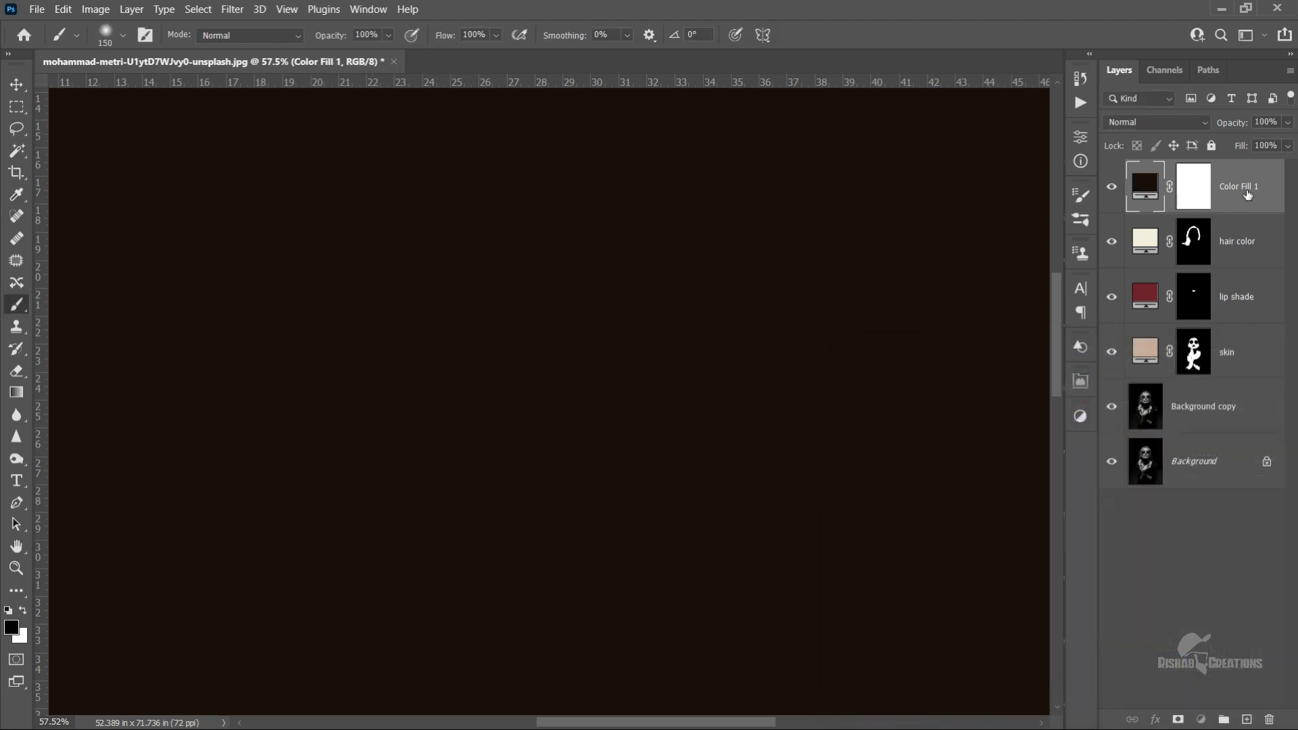
# - Name the new fill layer 'glasses' and select its mask
pyautogui.write('d')
pyautogui.press('Return')
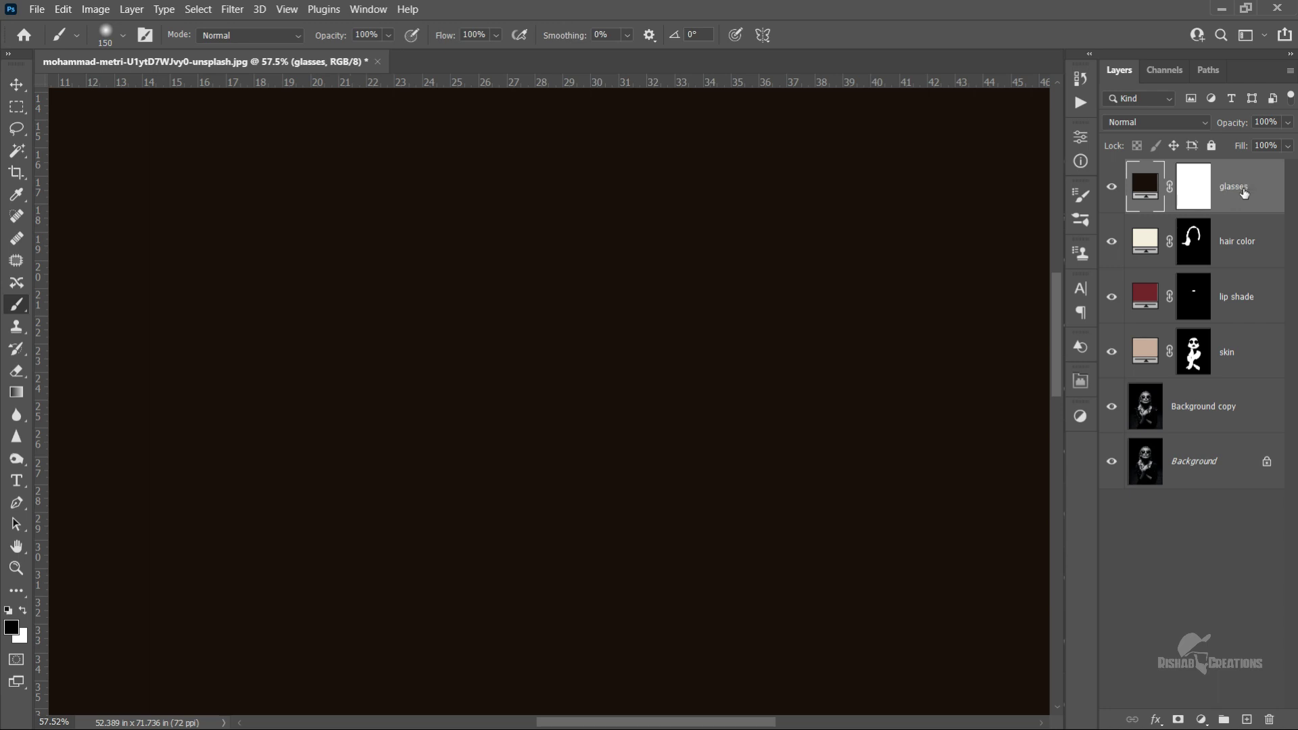
pyautogui.click(1187, 189)
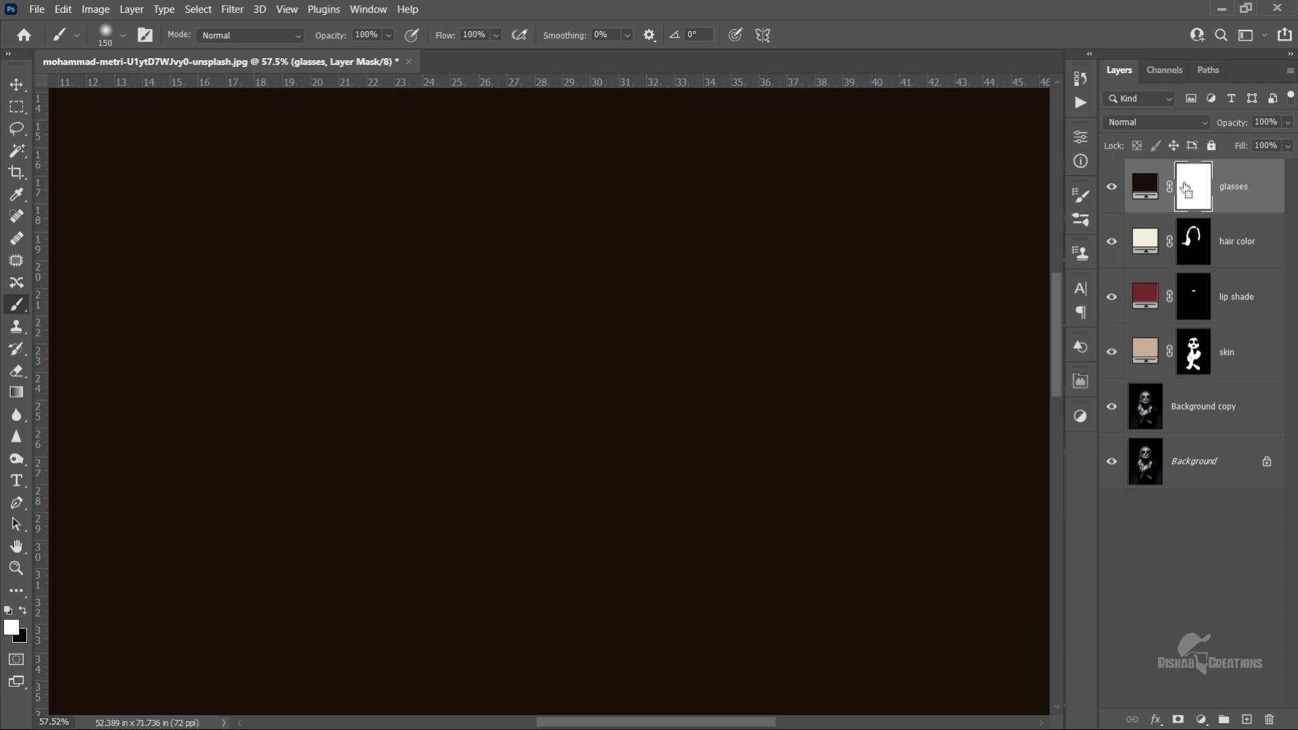
# - Invert the glasses mask to hide the brown fill, undoing a soft-brush test stroke
pyautogui.hotkey('ctrl', 'i')
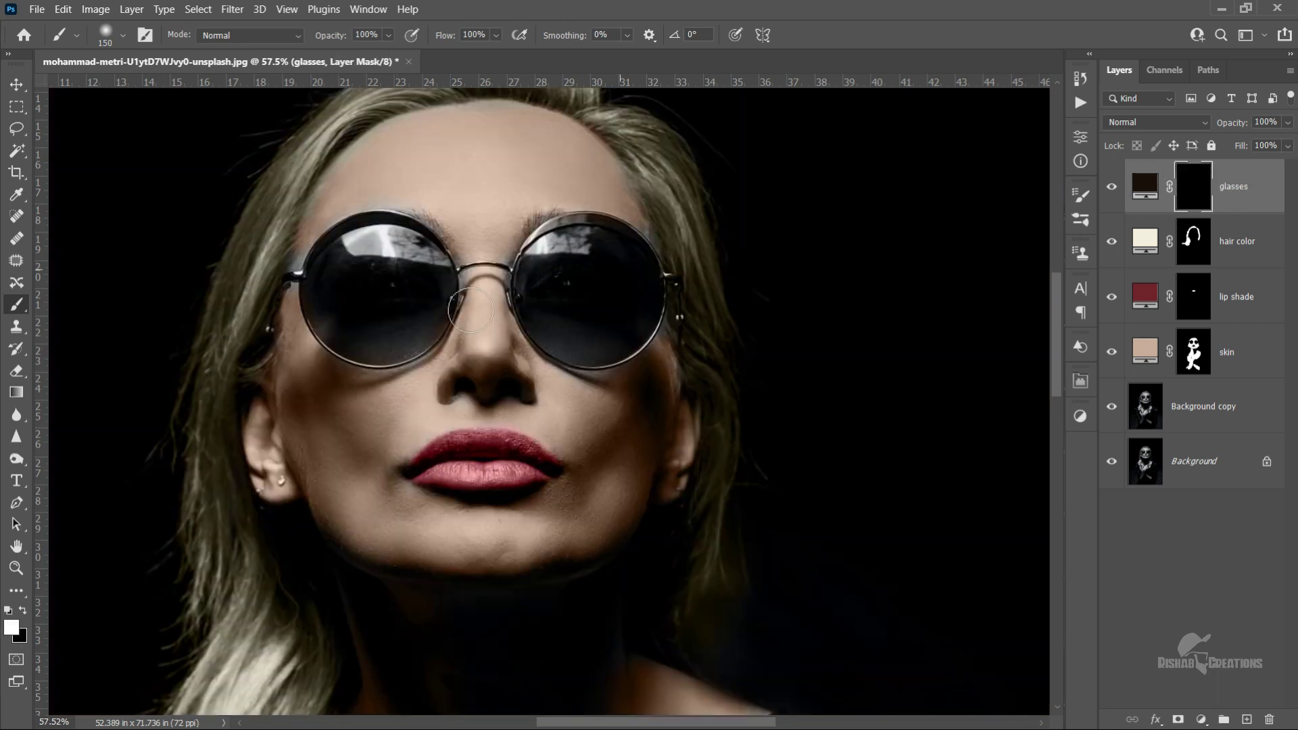
pyautogui.press(']')
pyautogui.press(']')
pyautogui.press(']')
pyautogui.press(']')
pyautogui.press(']')
pyautogui.press(']')
pyautogui.click(376, 291)
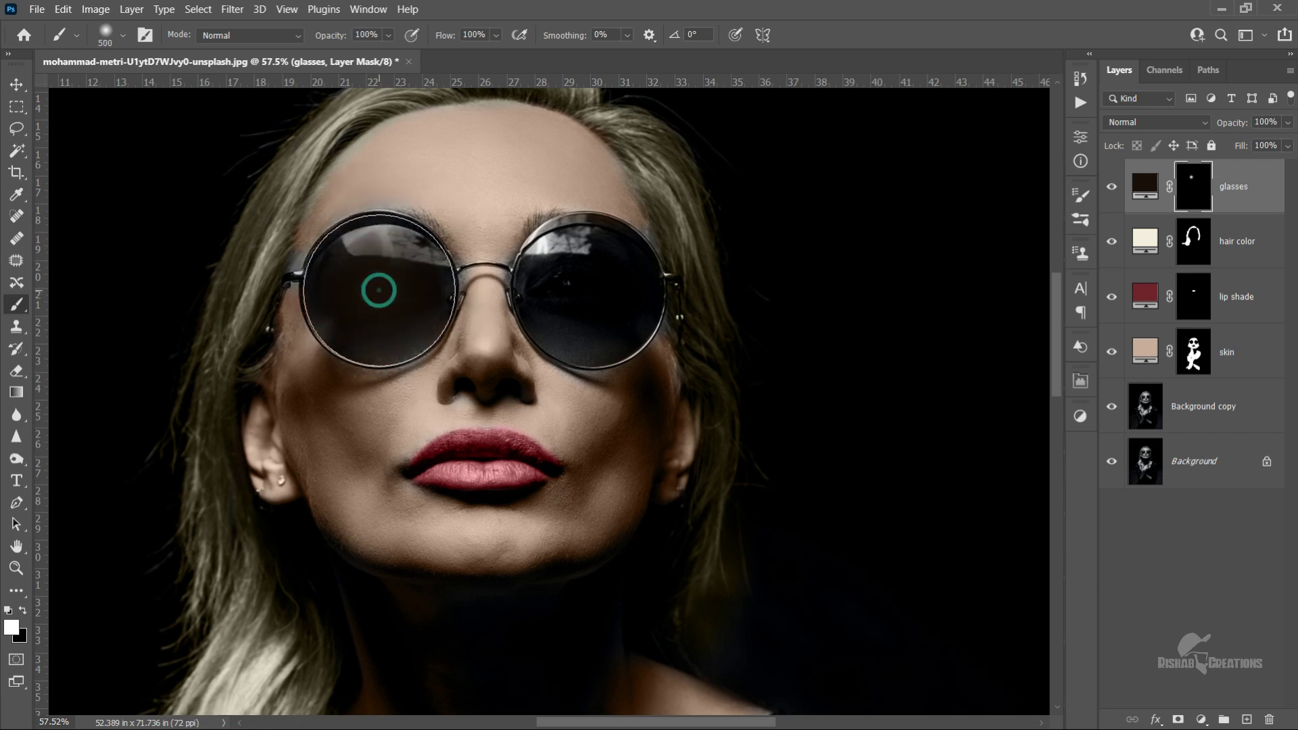
pyautogui.hotkey('ctrl', 'z')
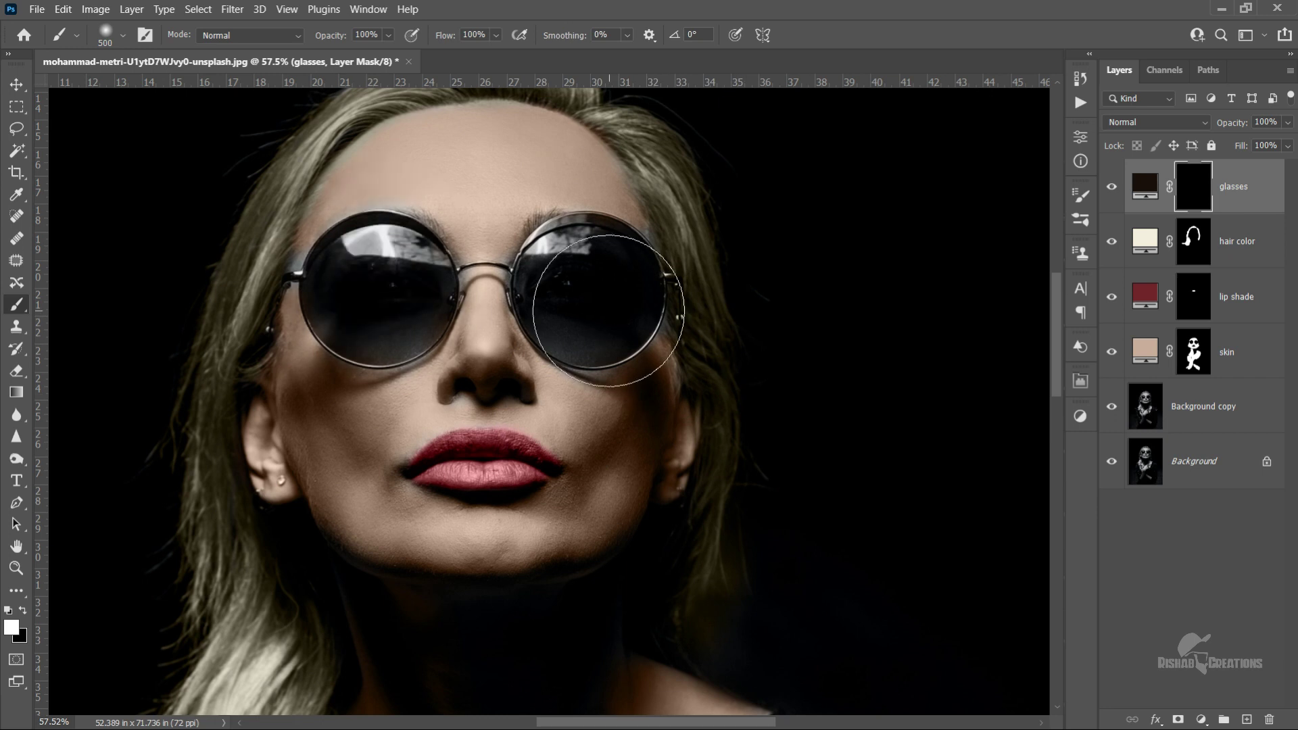
# - Paint white over both lenses on the glasses mask with a hard round brush
pyautogui.click(123, 38)
pyautogui.click(117, 191)
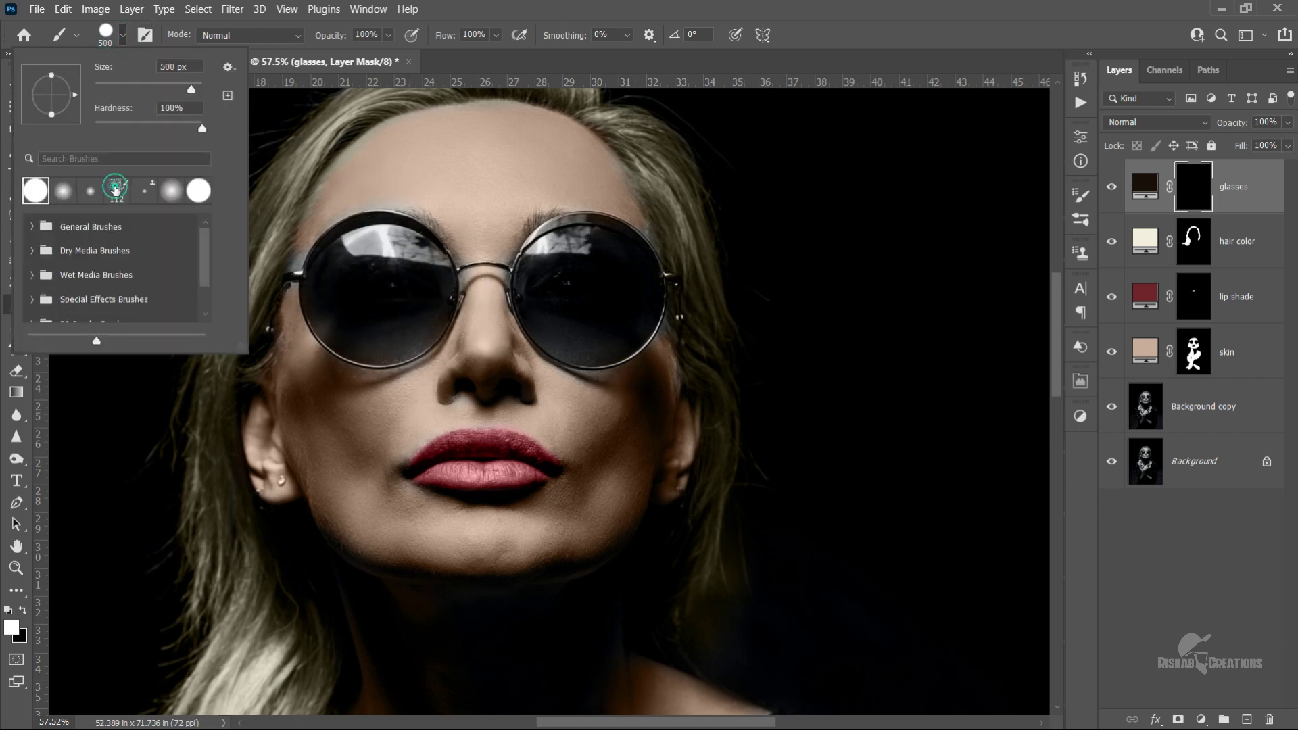
pyautogui.press('Return')
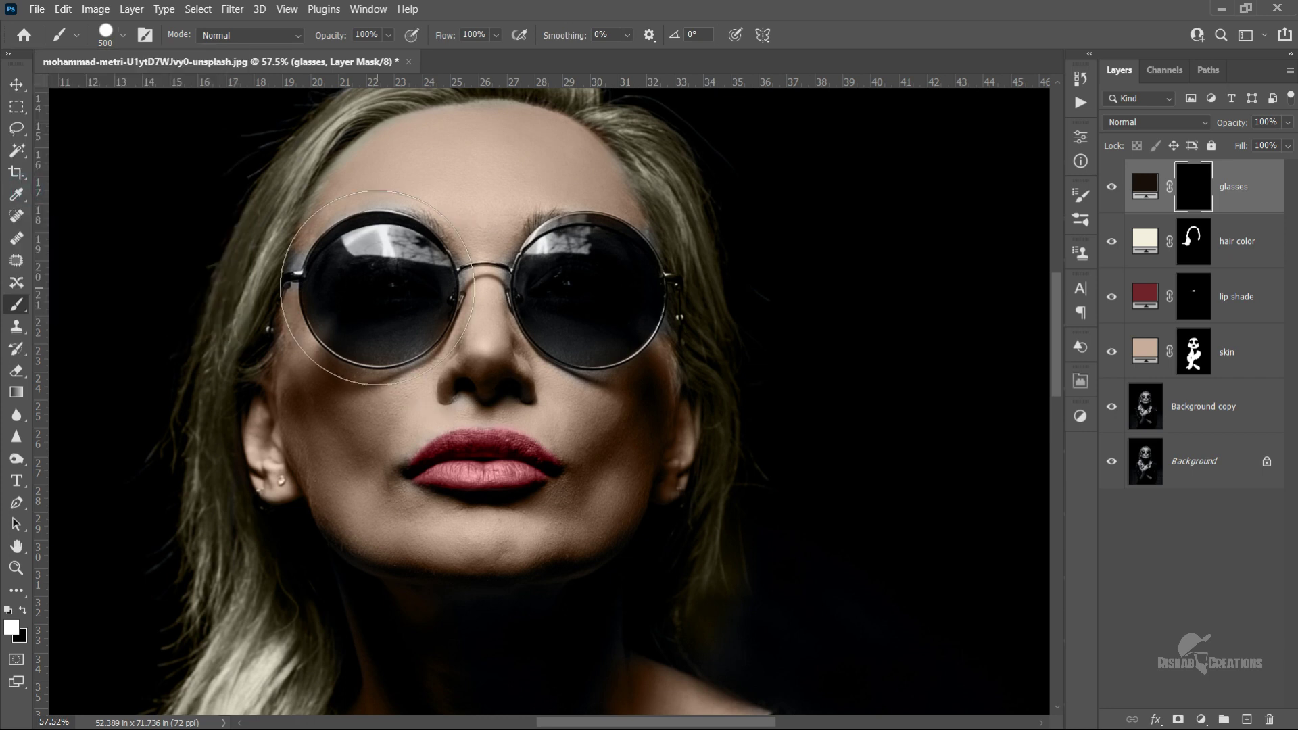
pyautogui.press('[')
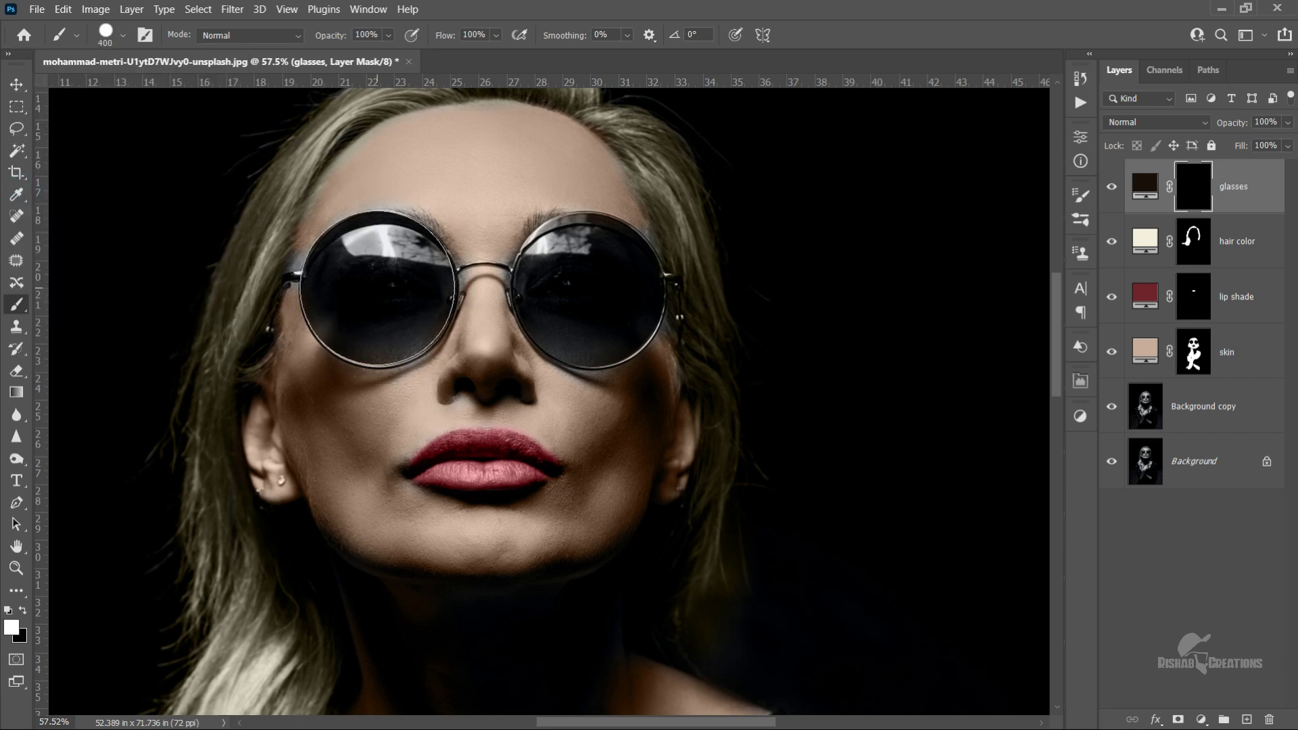
pyautogui.click(378, 290)
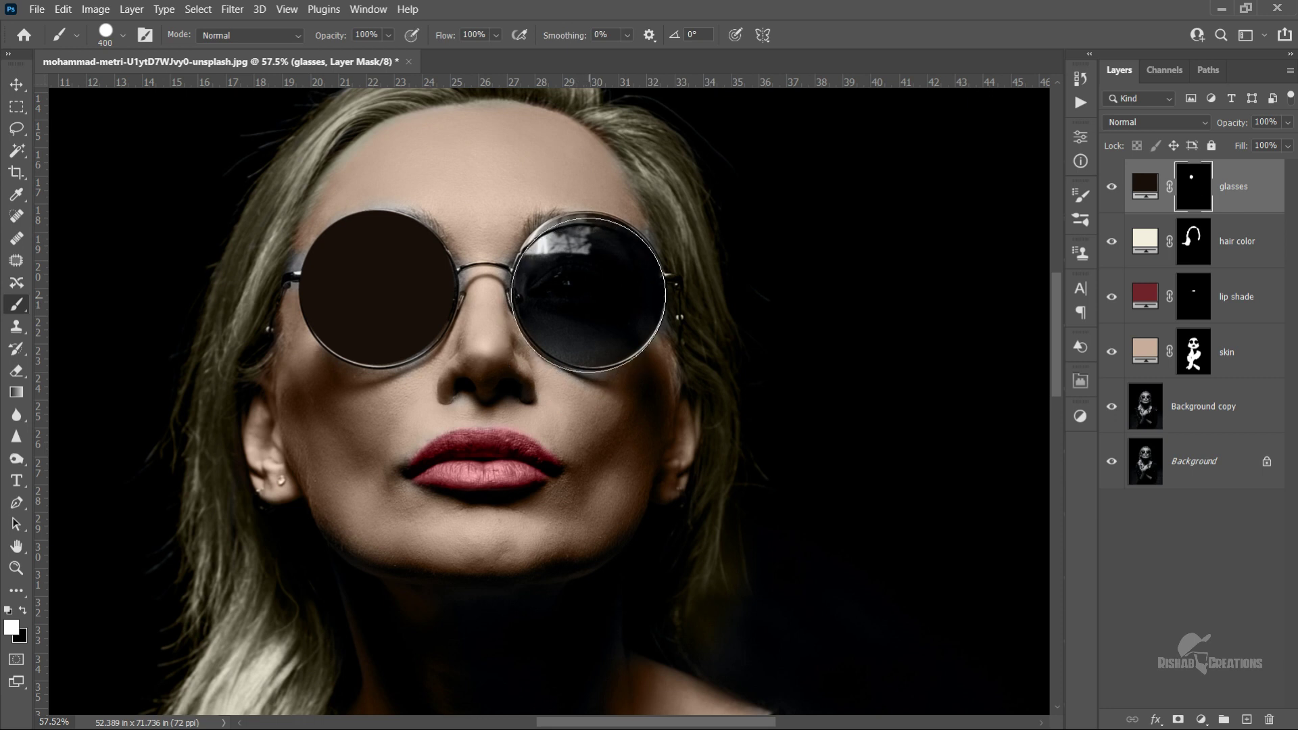
pyautogui.click(588, 292)
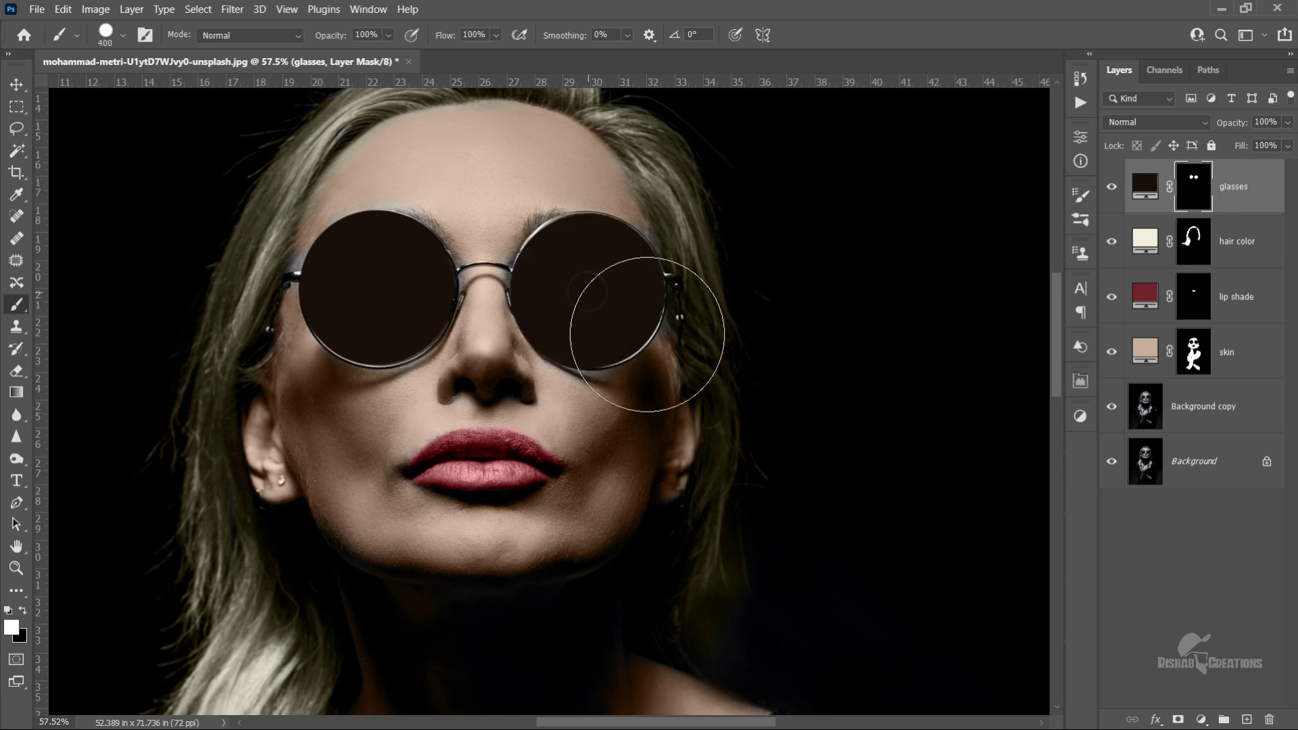
pyautogui.click(1174, 124)
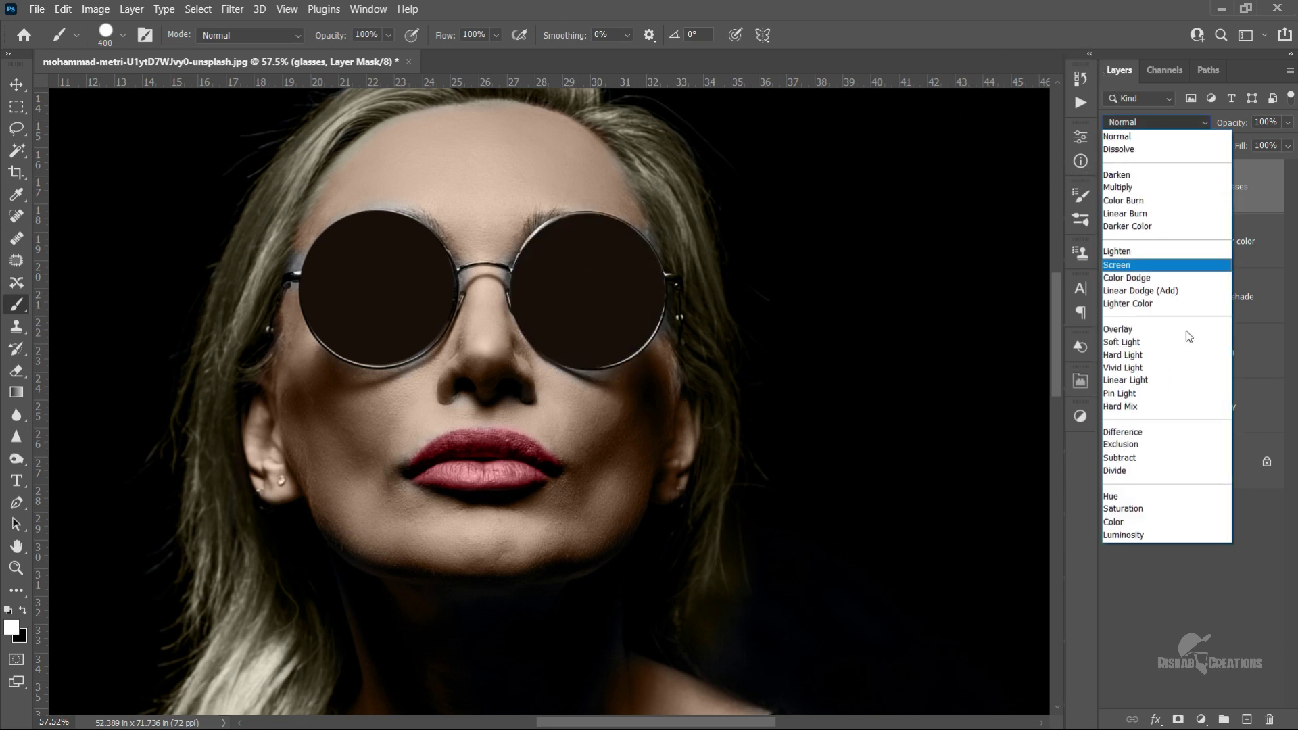
# - Set the glasses layer to Color blending and toggle its visibility to compare the tint
pyautogui.click(1175, 527)
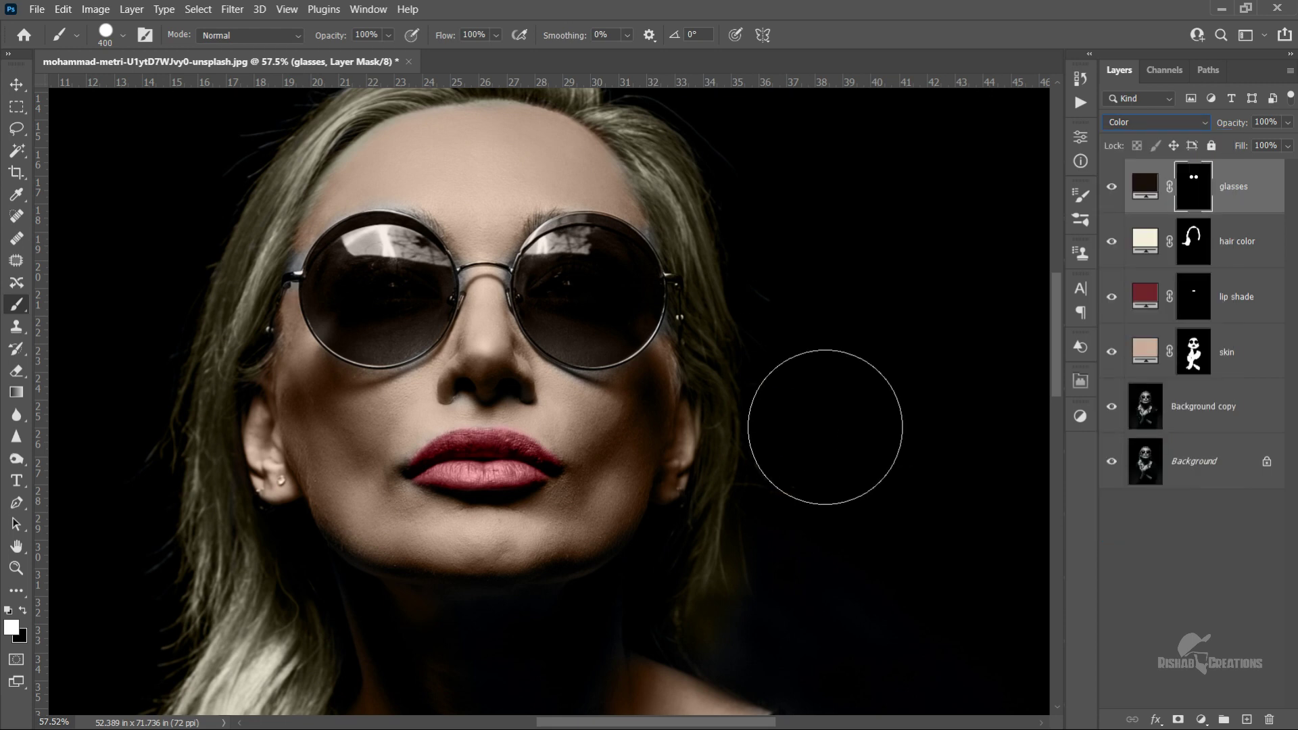
pyautogui.click(1112, 187)
pyautogui.click(1111, 186)
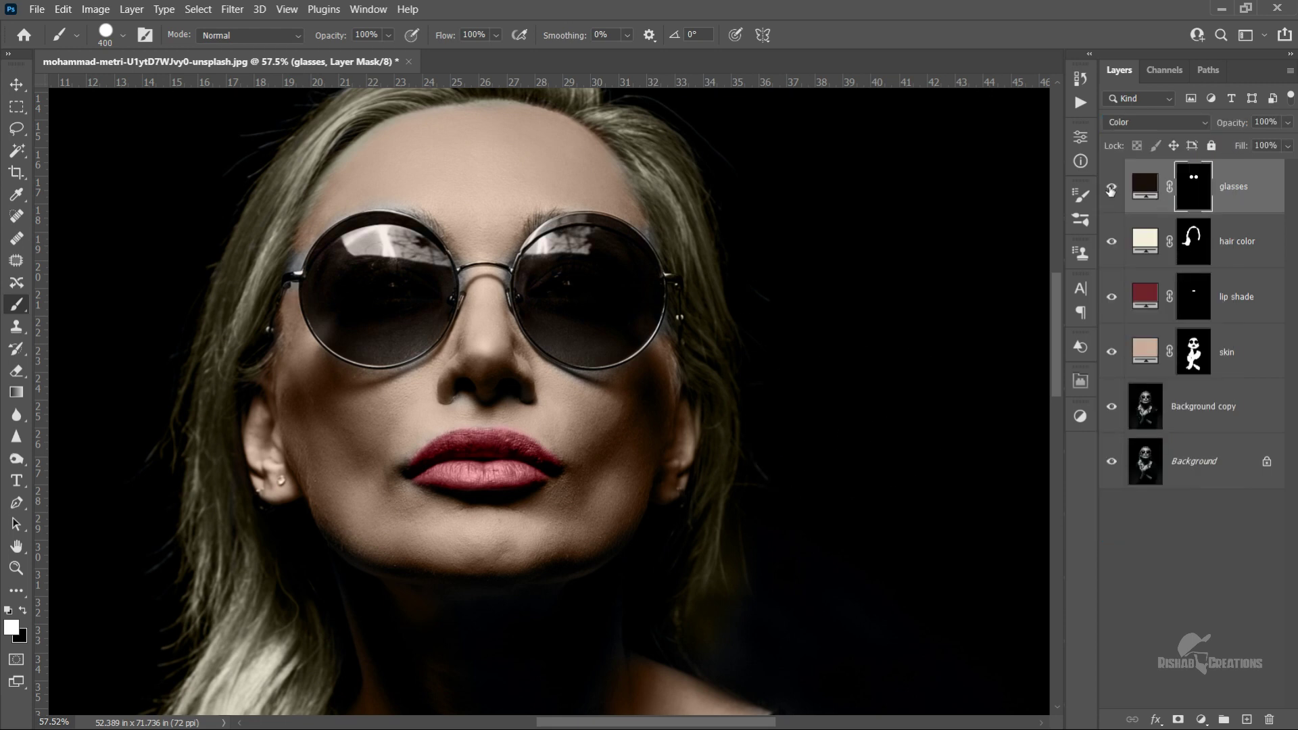
pyautogui.scroll(2, 657, 322)
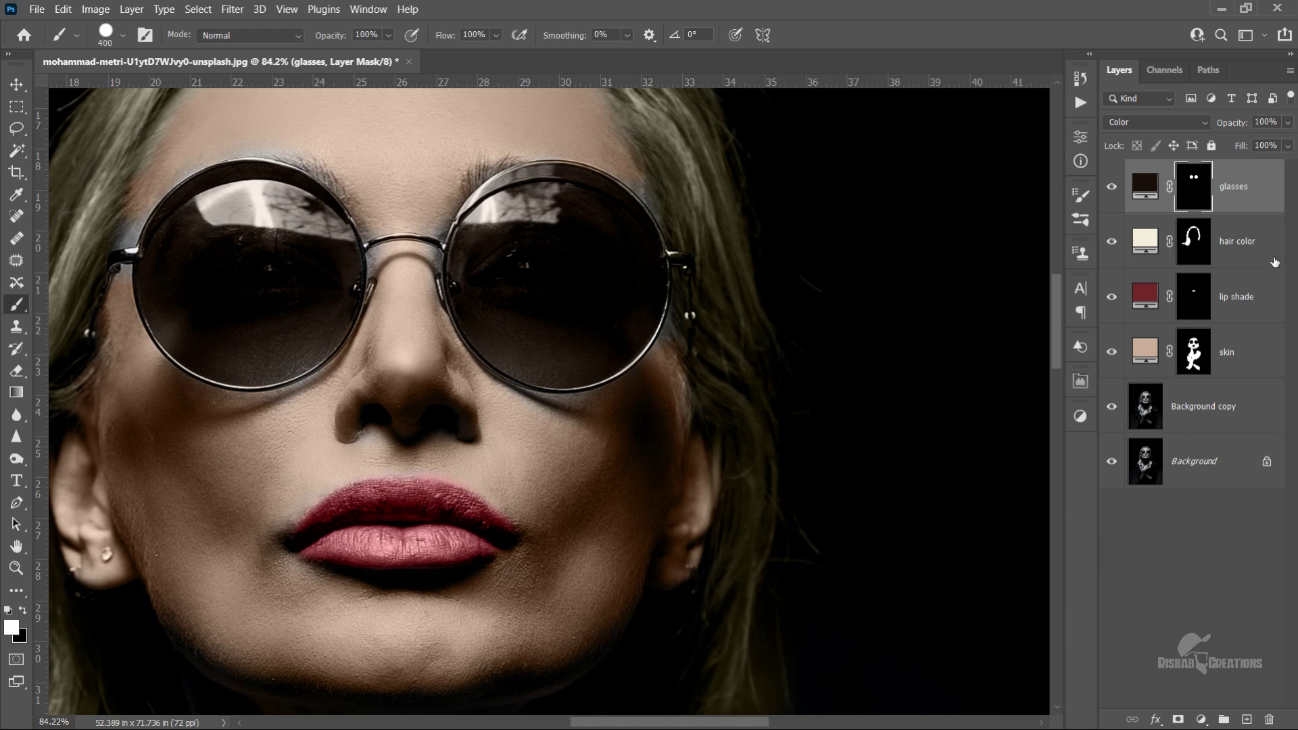
pyautogui.click(1110, 190)
pyautogui.click(1110, 188)
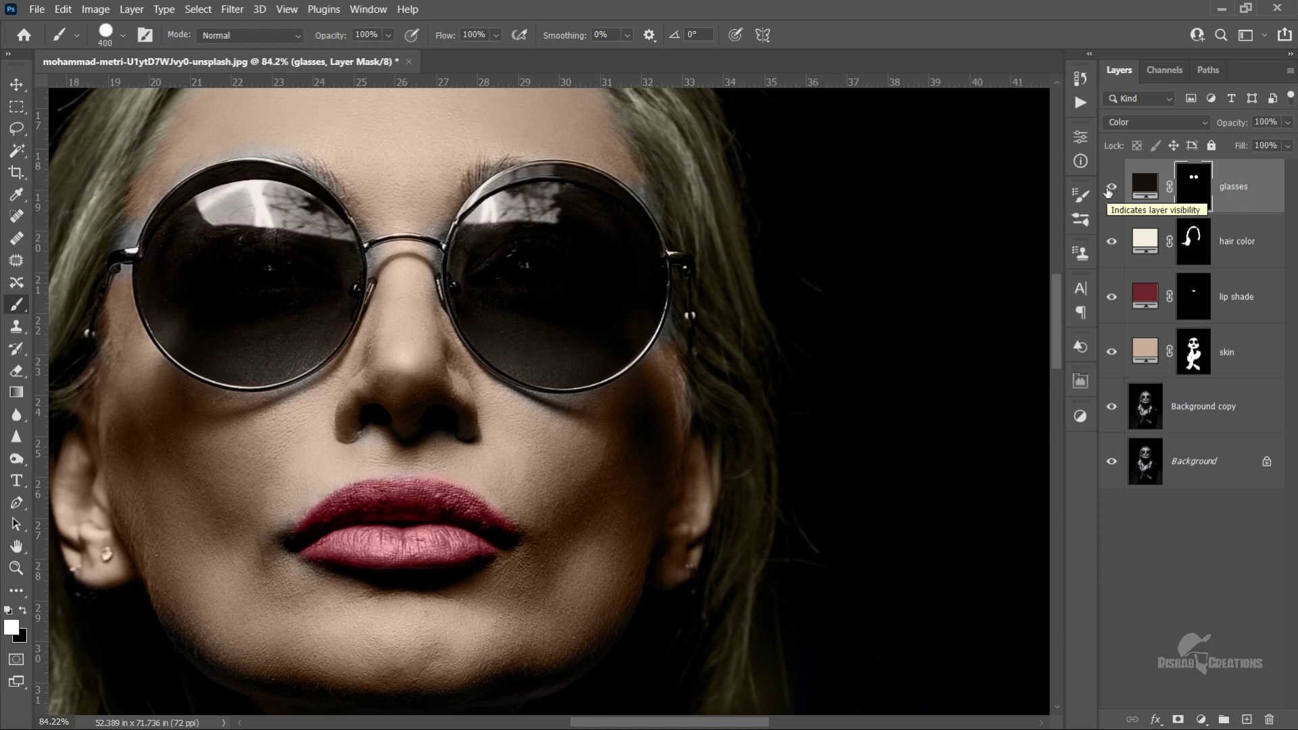